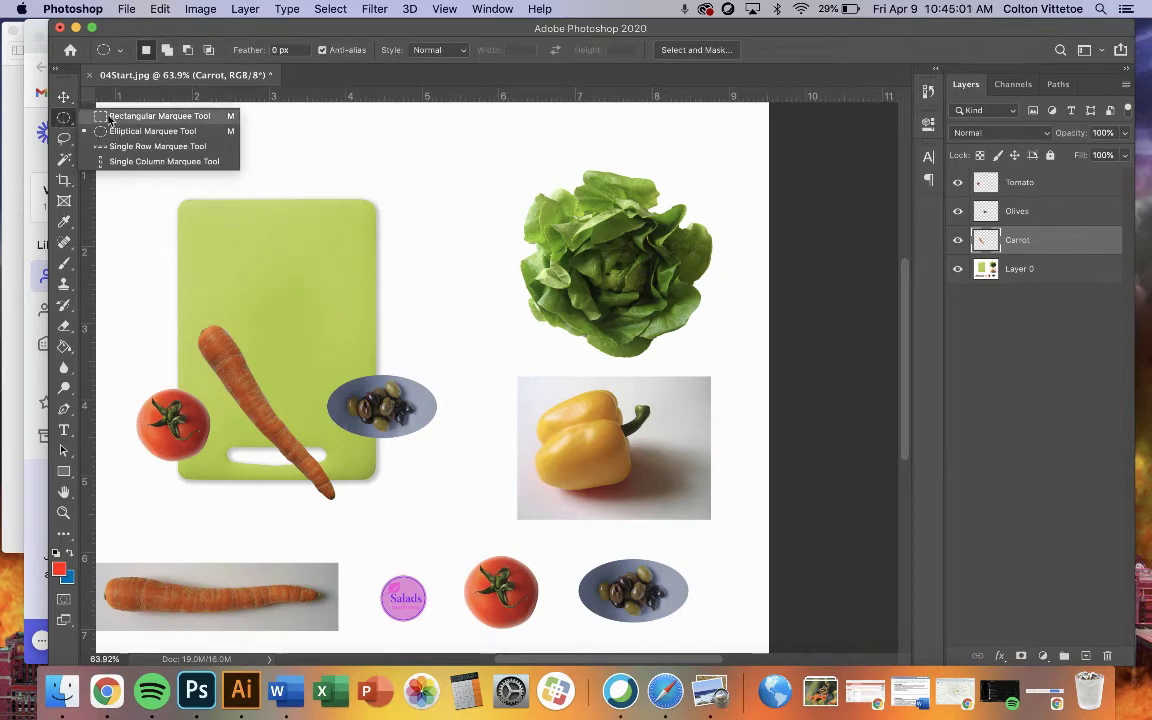
- Select the lettuce on Layer 0 with a rectangular marquee and subtract the surrounding white background using the Magic Wand
click(140, 116)
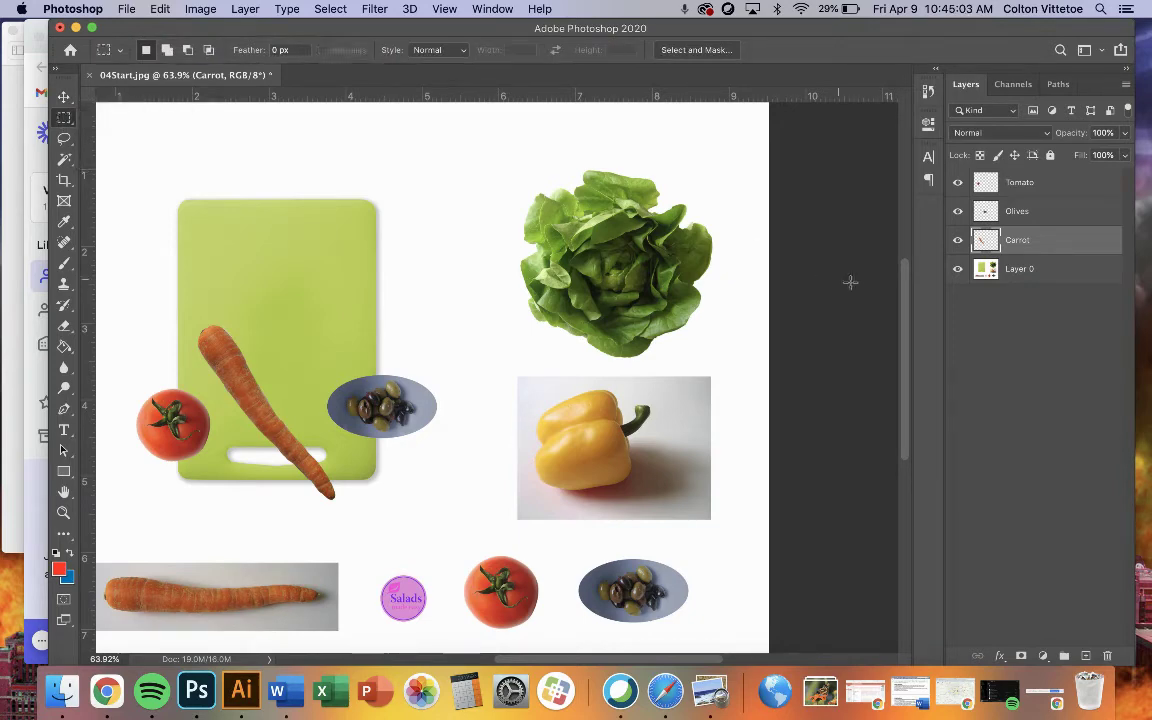
click(1005, 269)
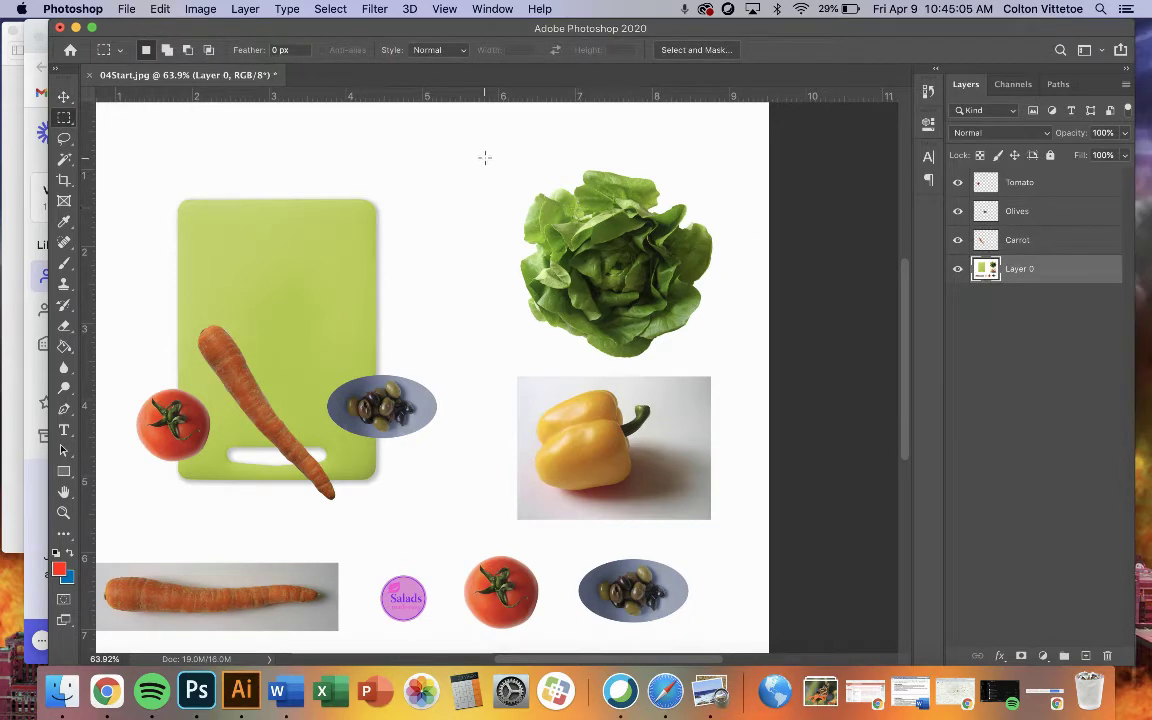
drag(484, 157, 730, 366)
click(63, 163)
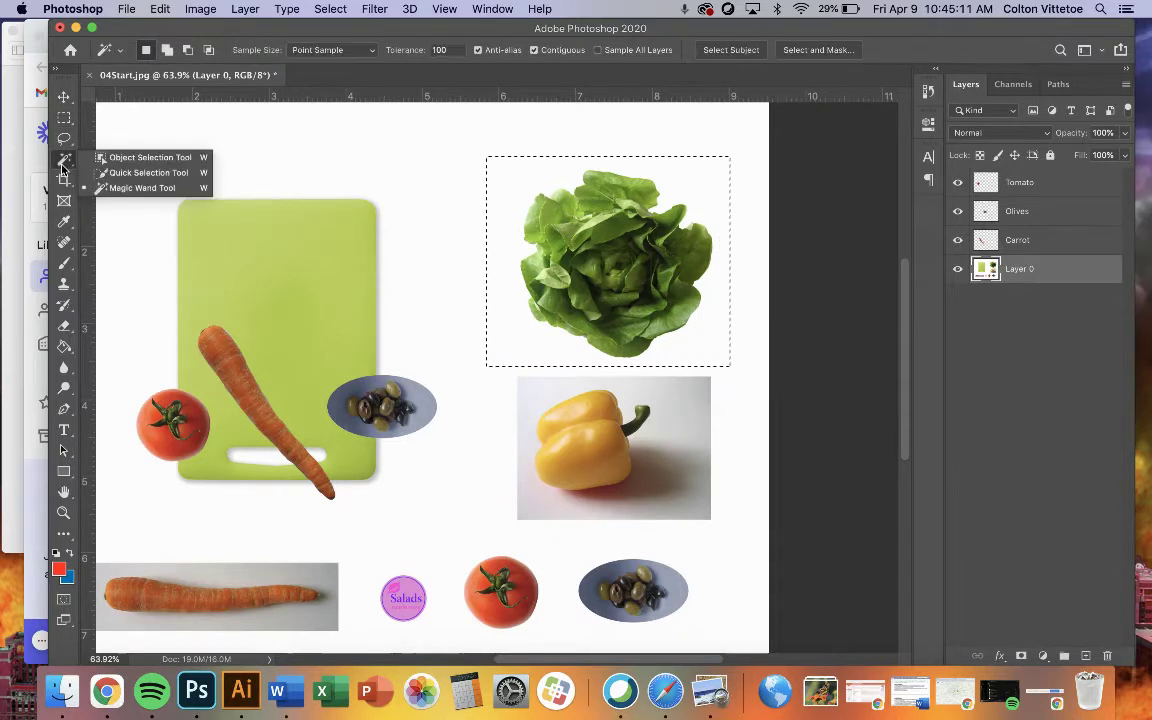
click(113, 188)
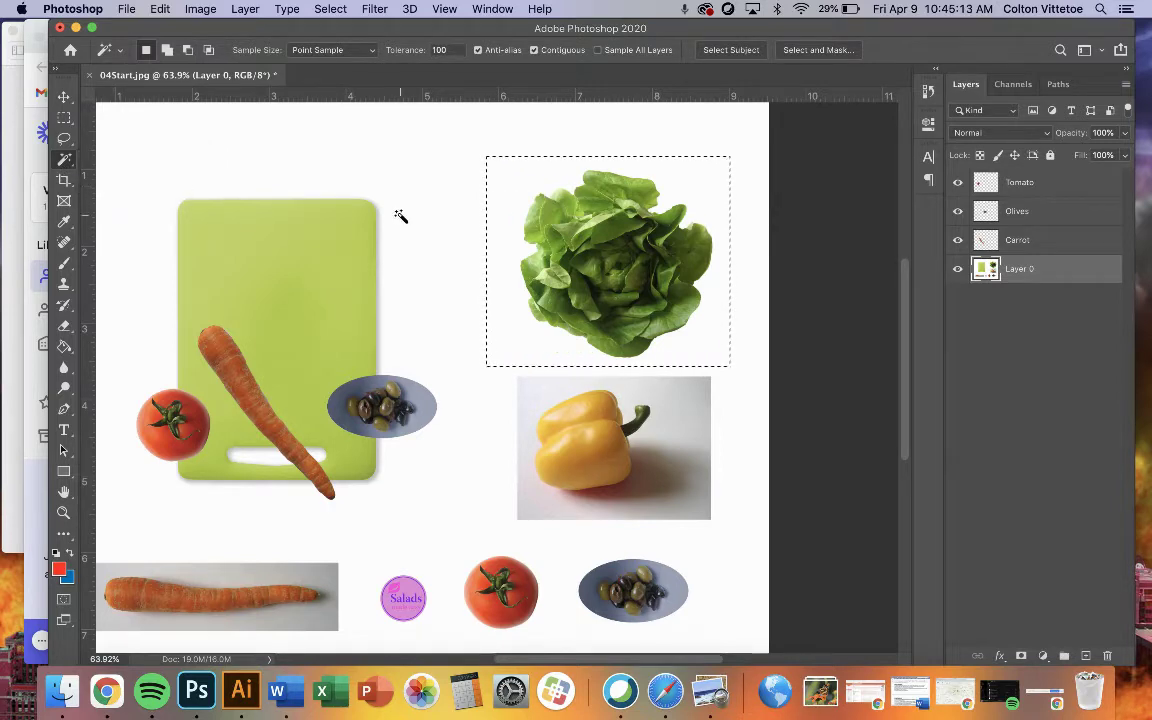
key(alt)
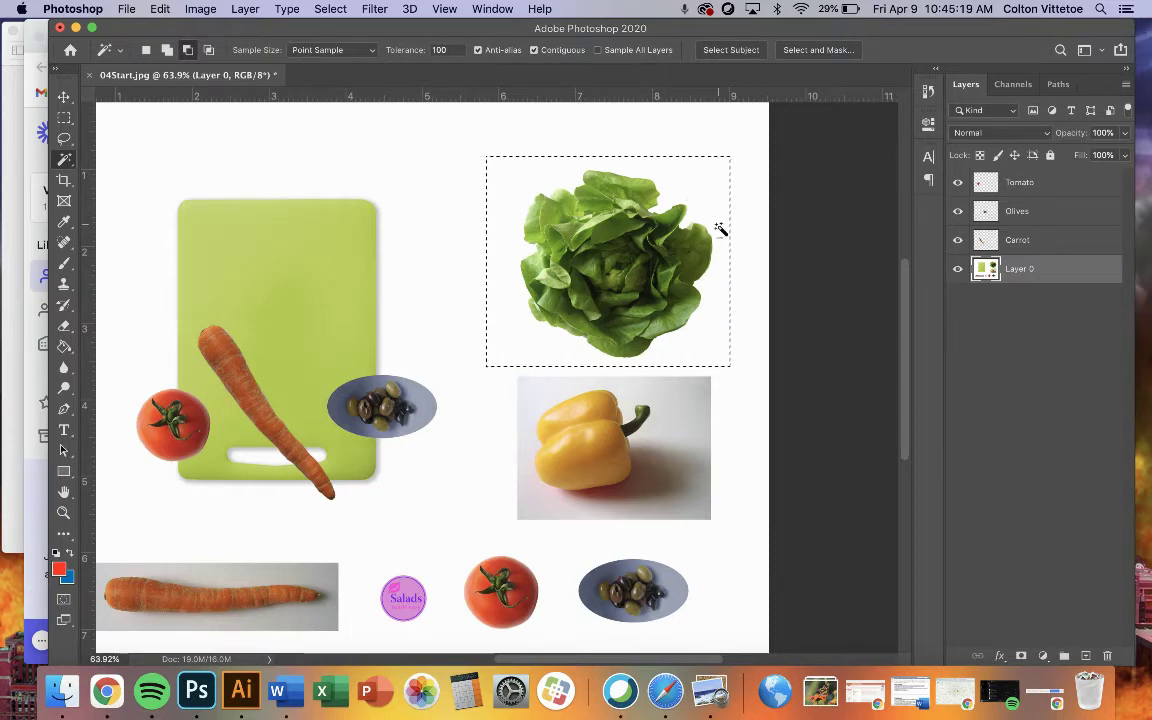
alt+click(689, 347)
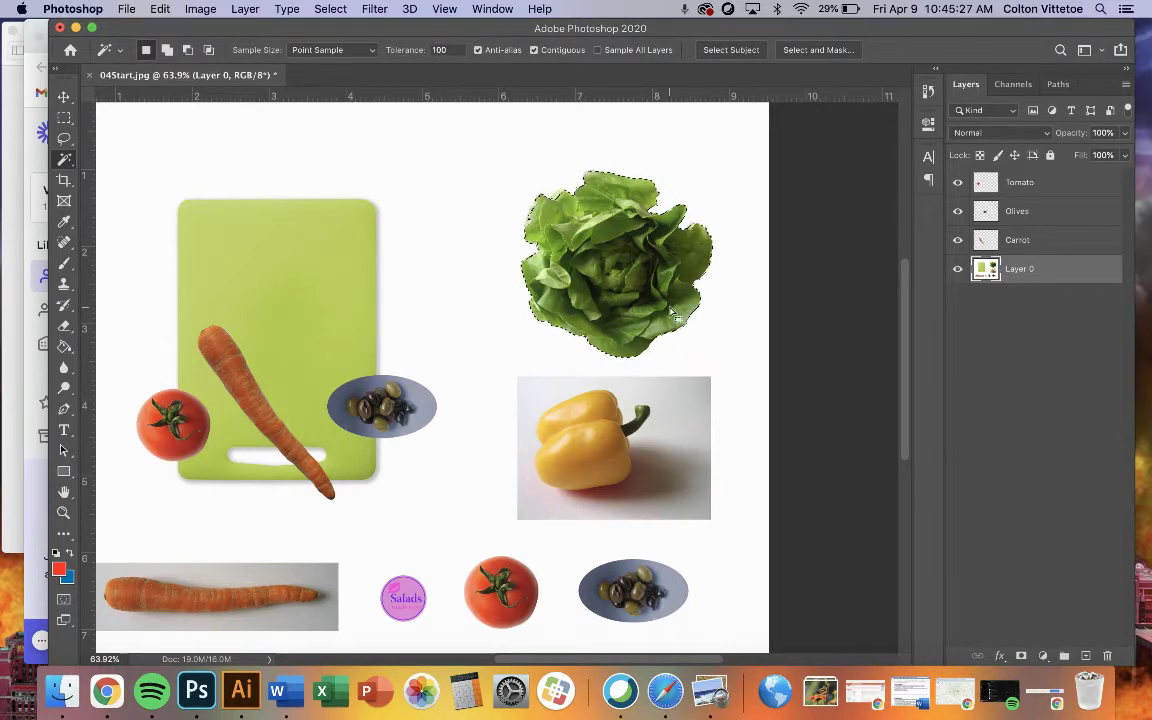
- Copy the selected lettuce onto a new layer and name that layer Lettuce
key(super+c)
key(super+v)
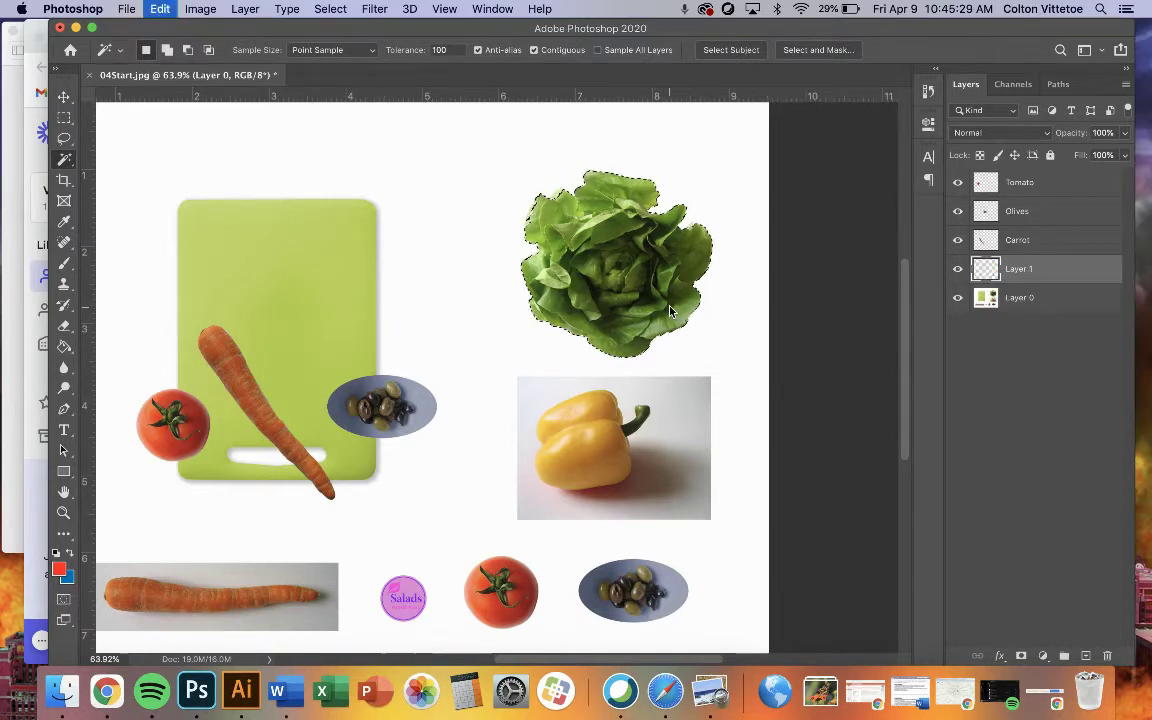
double_click(1020, 269)
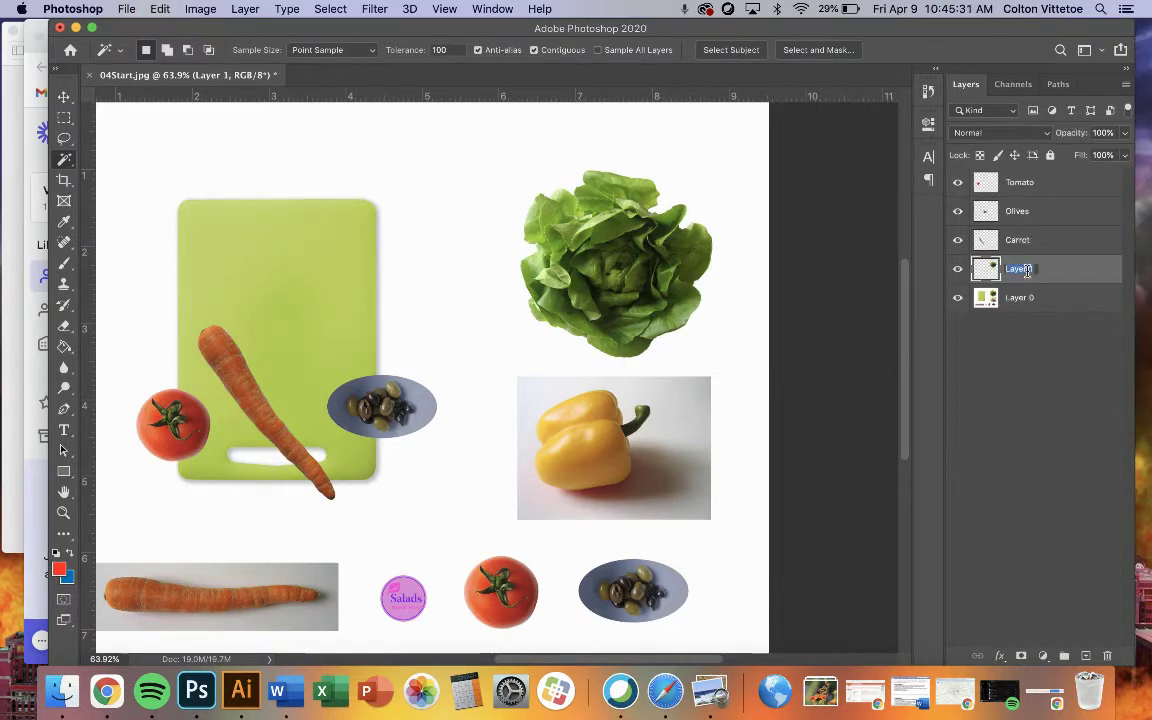
text(Lettuce)
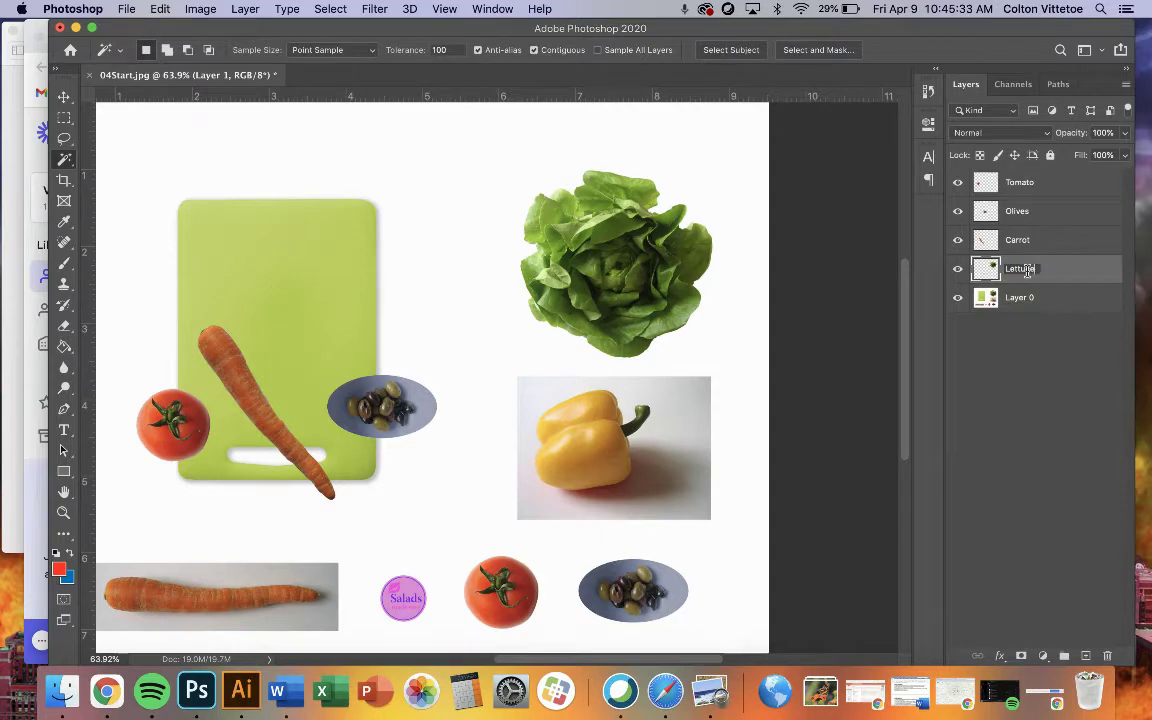
key(Return)
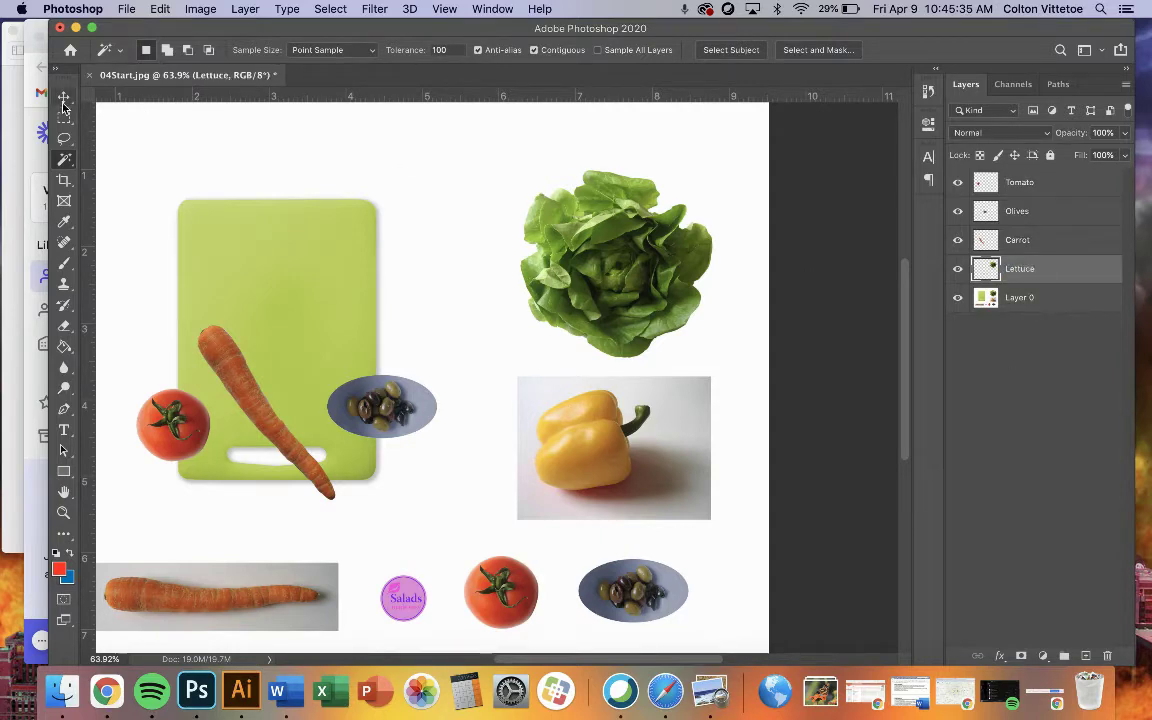
- Check the 04End.jpg reference in Preview, then return to Photoshop and move the lettuce copy over the cutting board's upper-left corner
click(16, 258)
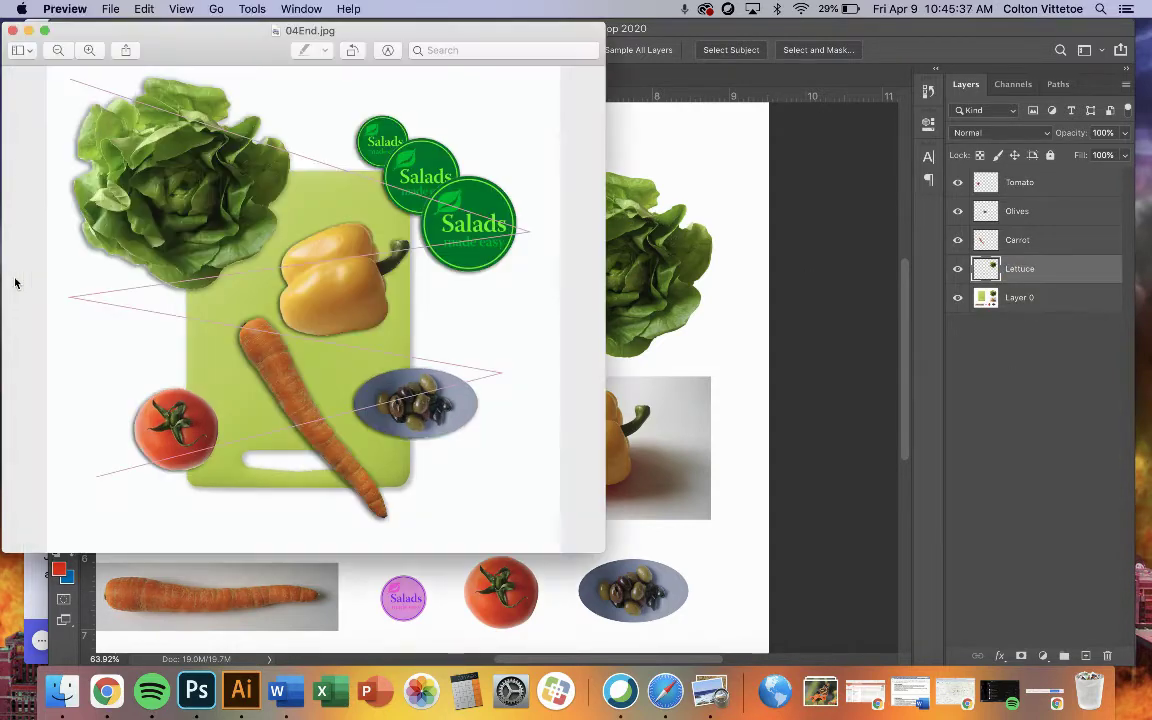
click(674, 236)
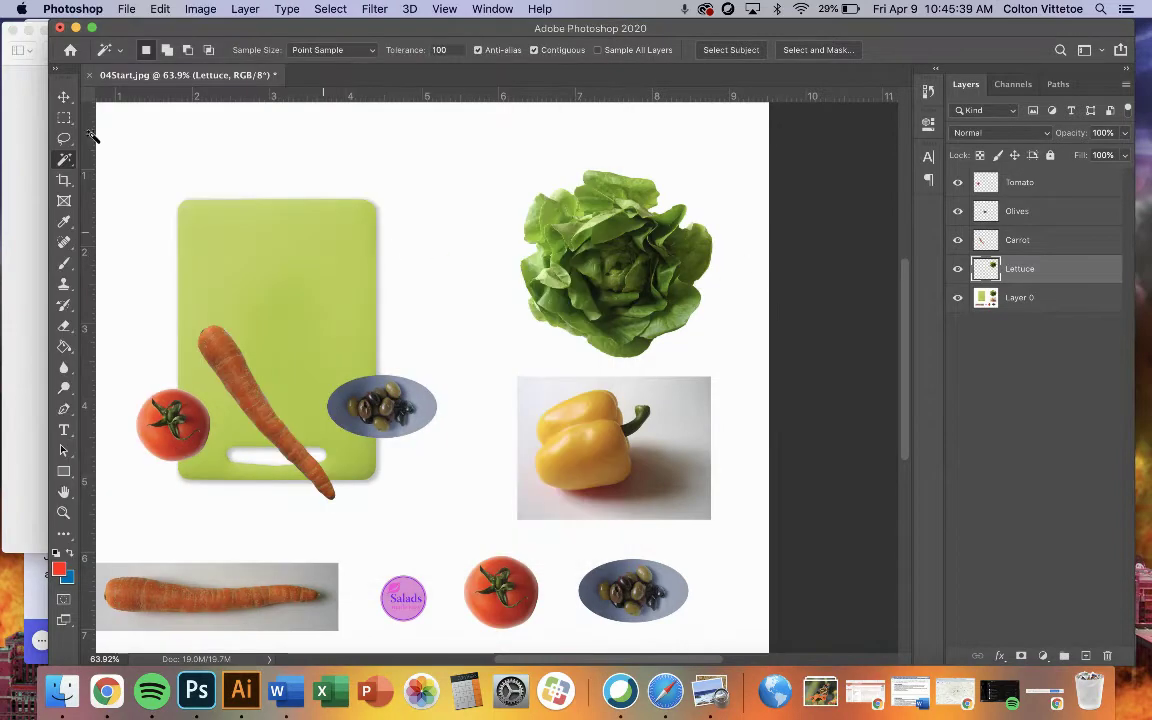
drag(590, 230, 180, 211)
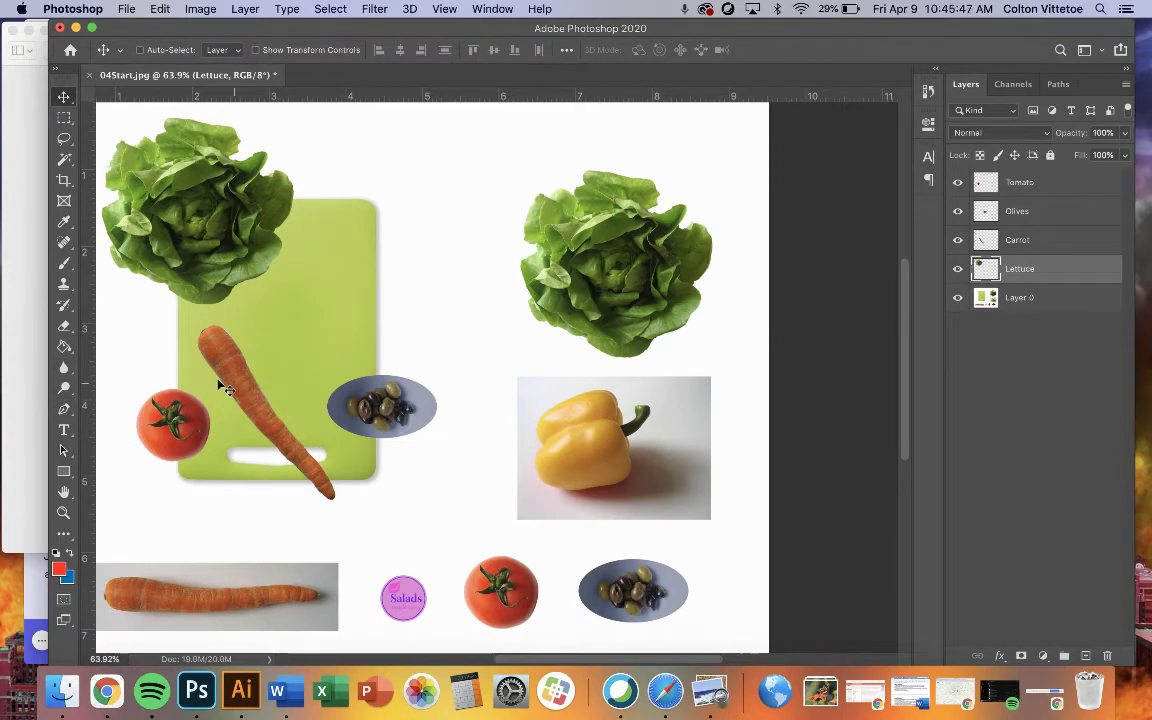
- Select the yellow pepper including its stem on Layer 0 with the Quick Selection tool
mouse_move(64, 163)
mouse_down()
mouse_move(108, 160)
mouse_move(119, 174)
mouse_up()
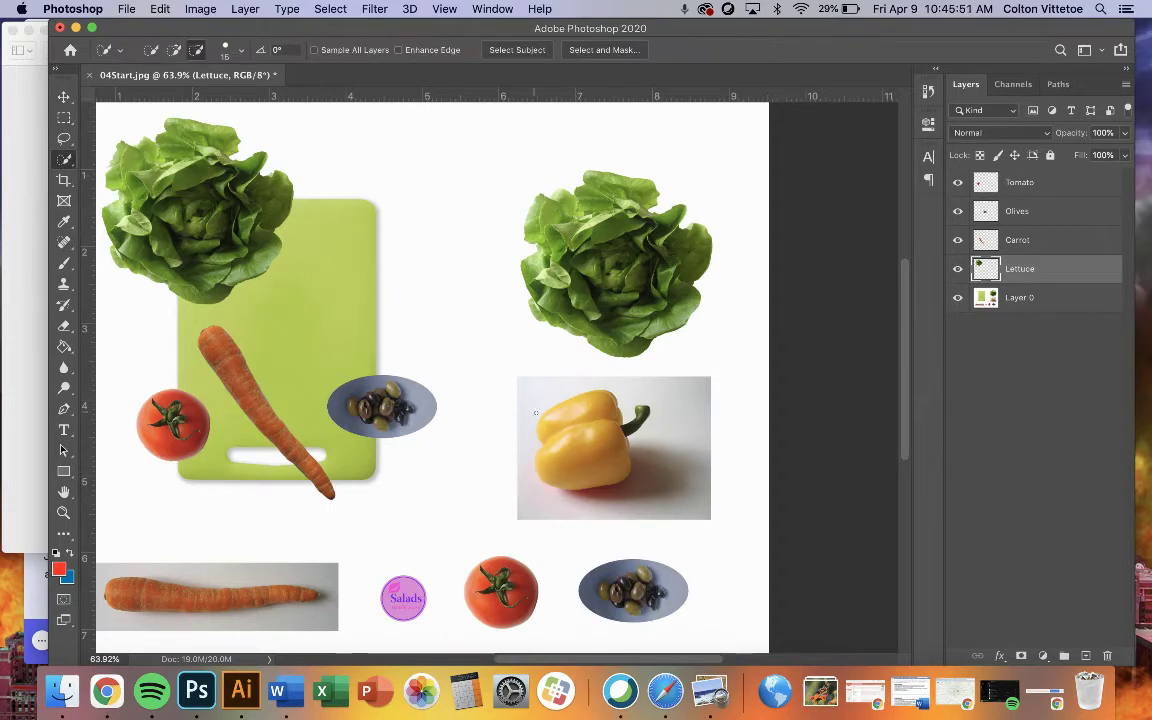
scroll(565, 441, up, 5)
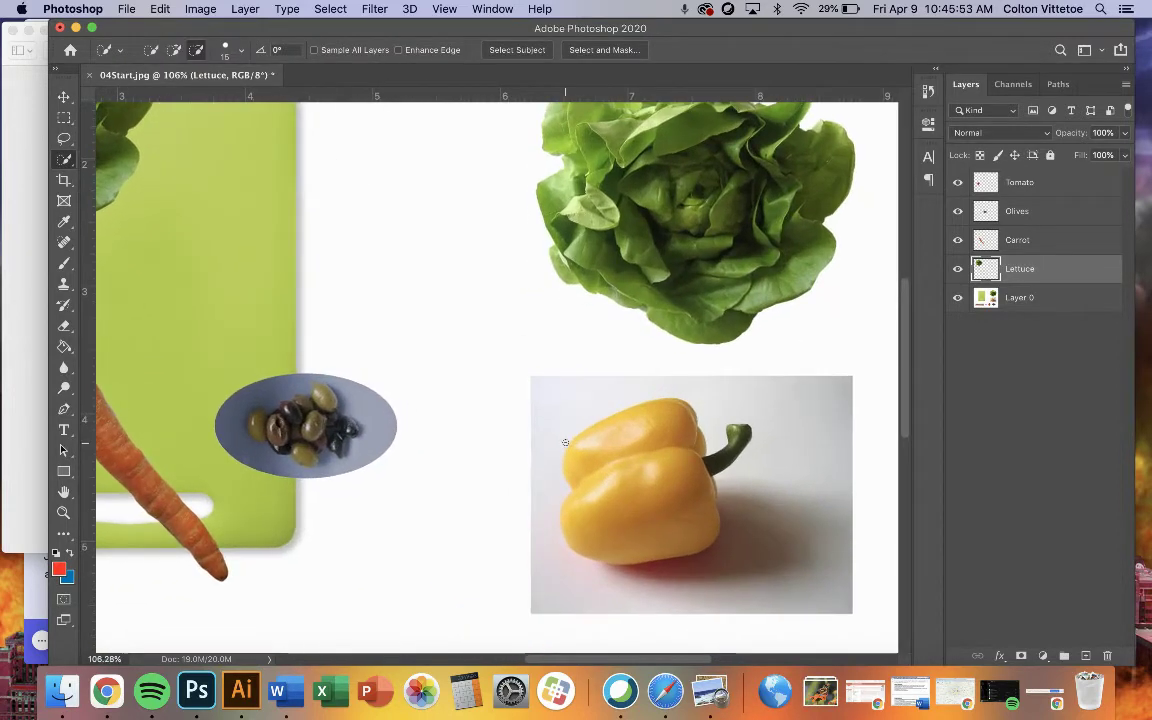
scroll(565, 441, down, 1)
scroll(565, 441, right, 1)
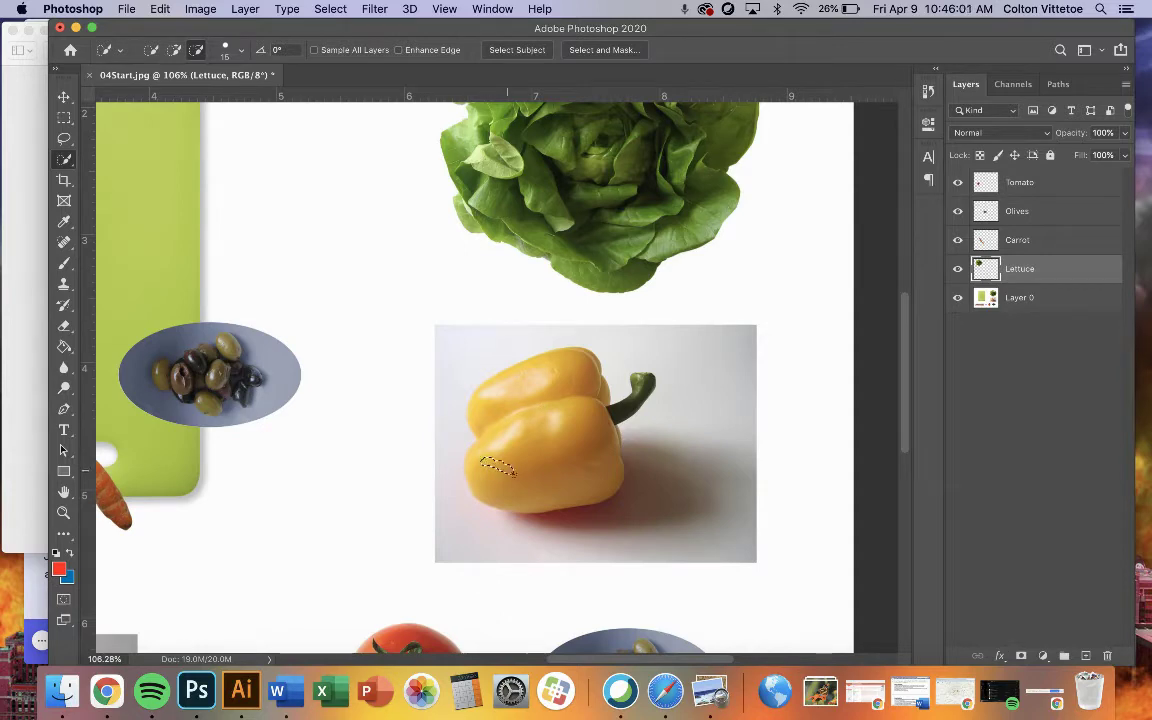
drag(518, 475, 544, 476)
click(1015, 302)
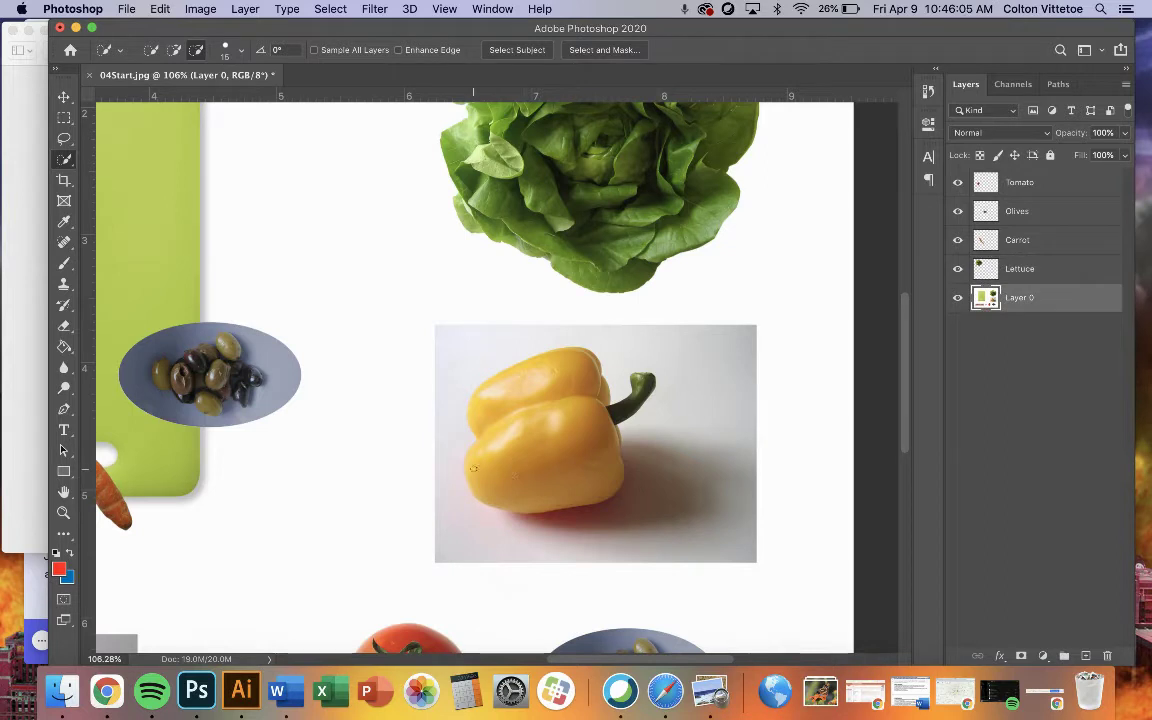
drag(476, 462, 590, 452)
mouse_move(500, 372)
mouse_down()
mouse_move(462, 385)
mouse_move(441, 364)
mouse_move(490, 336)
mouse_move(517, 382)
mouse_up()
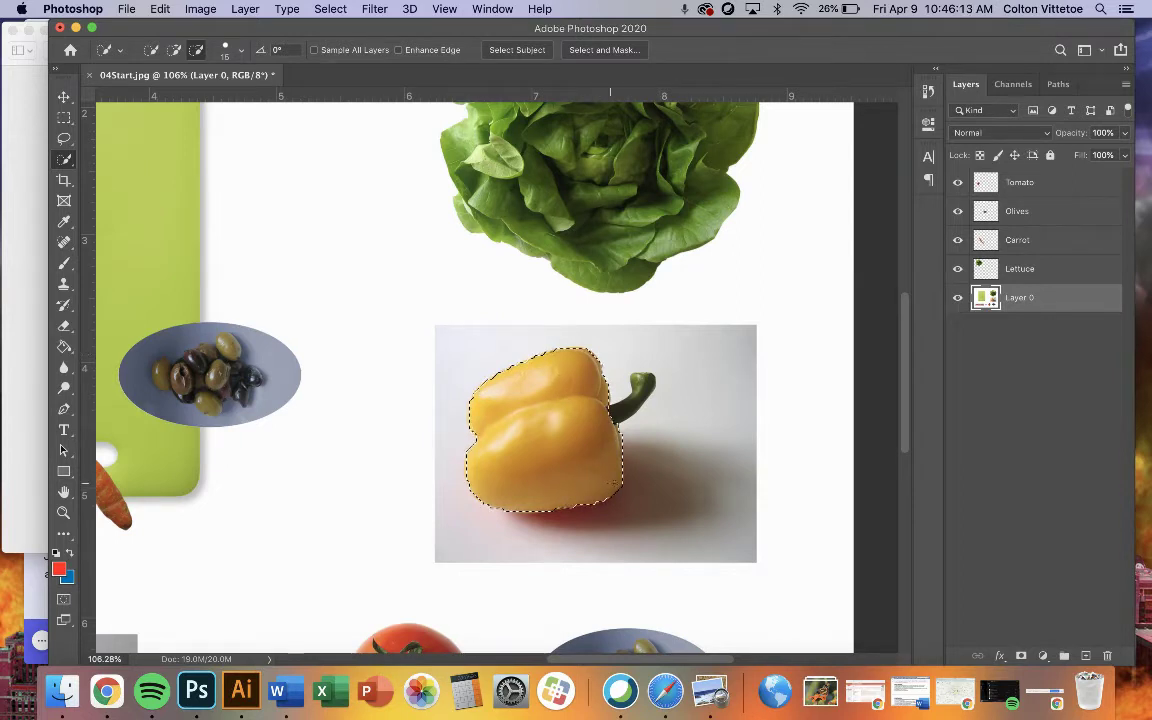
drag(604, 443, 636, 398)
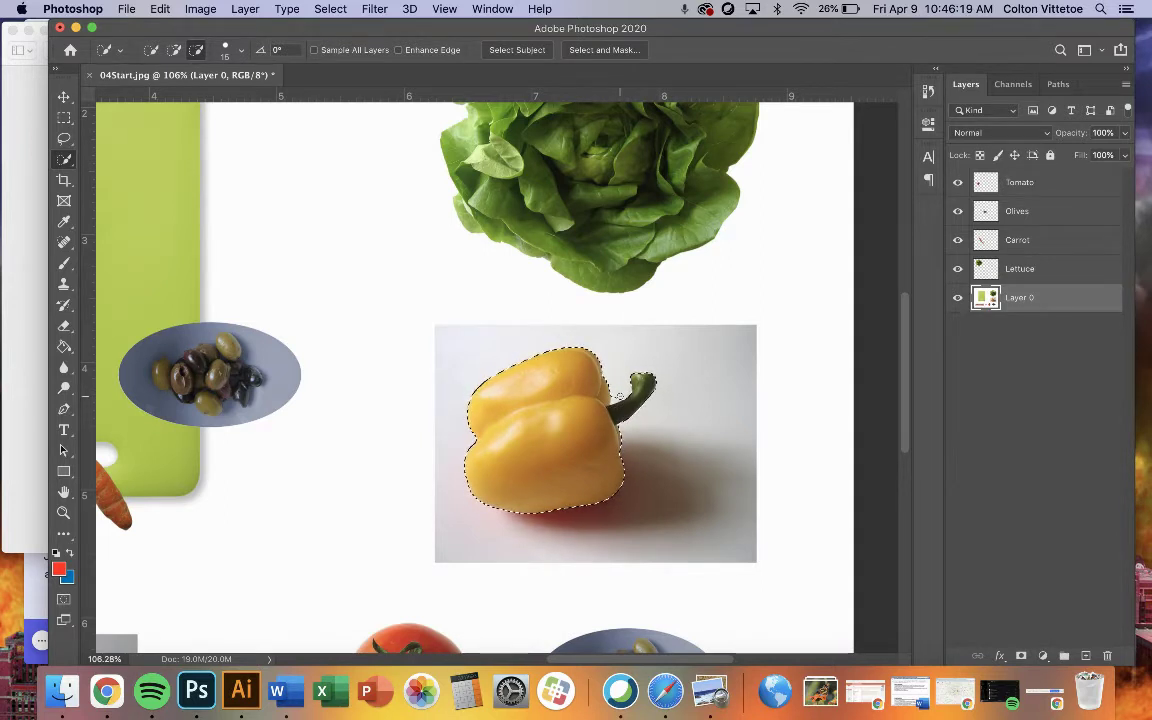
- Subtract the excess background beside the pepper's stem from the selection with the Lasso tool
click(66, 143)
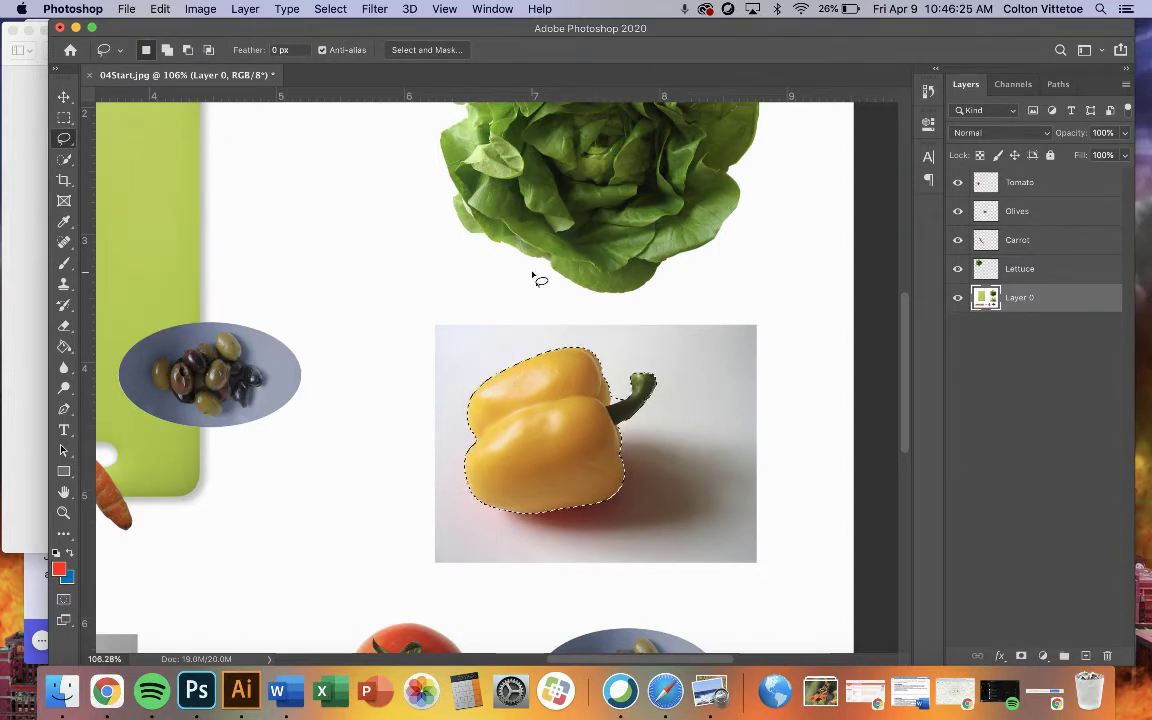
key(alt)
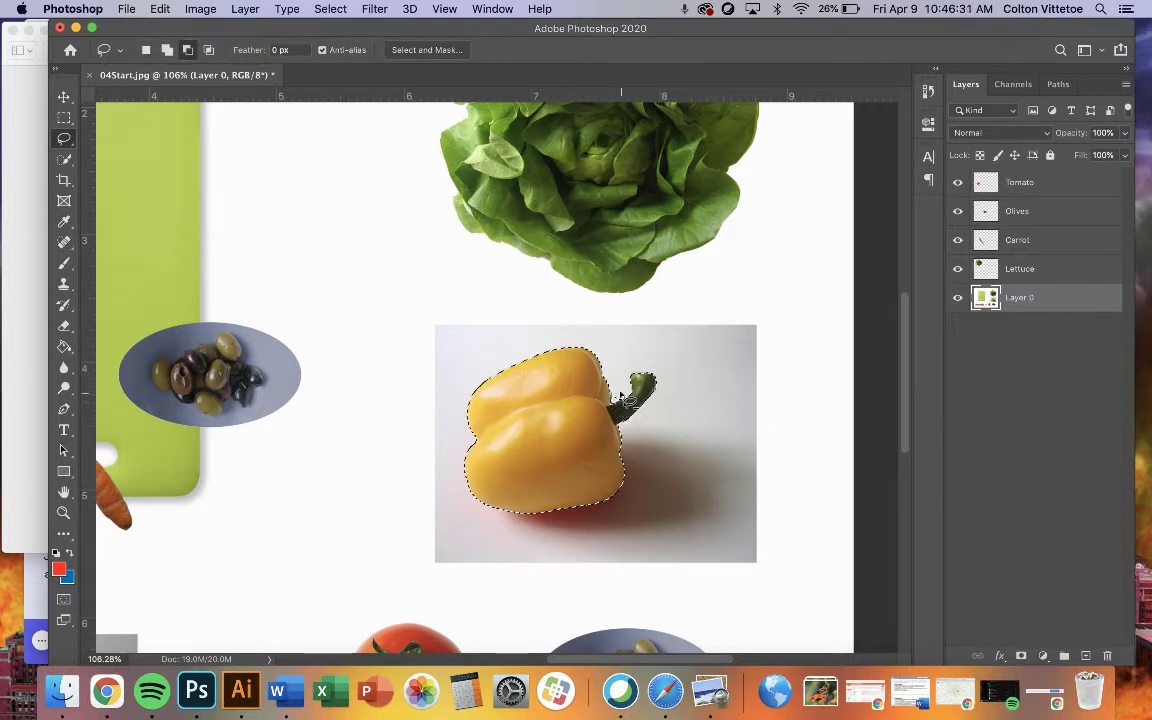
drag(622, 400, 618, 412)
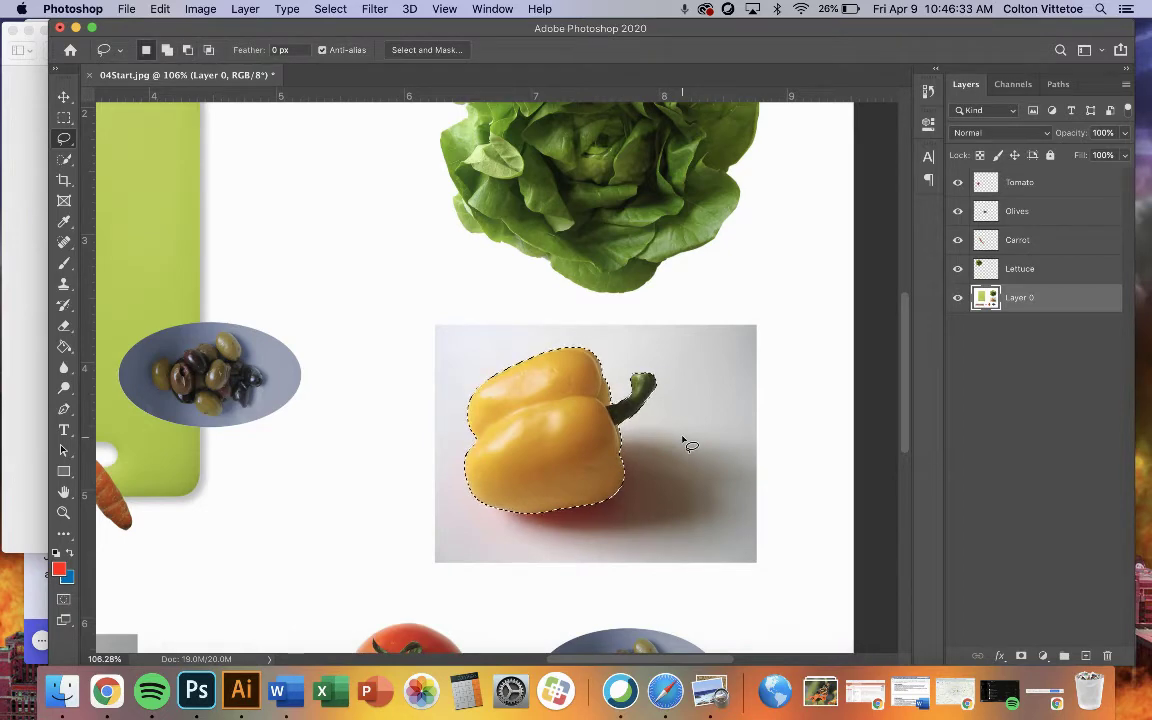
- Copy the selected pepper onto a new layer and move it onto the cutting board, following the 04End.jpg reference in Preview
key(super+j)
key(super+0)
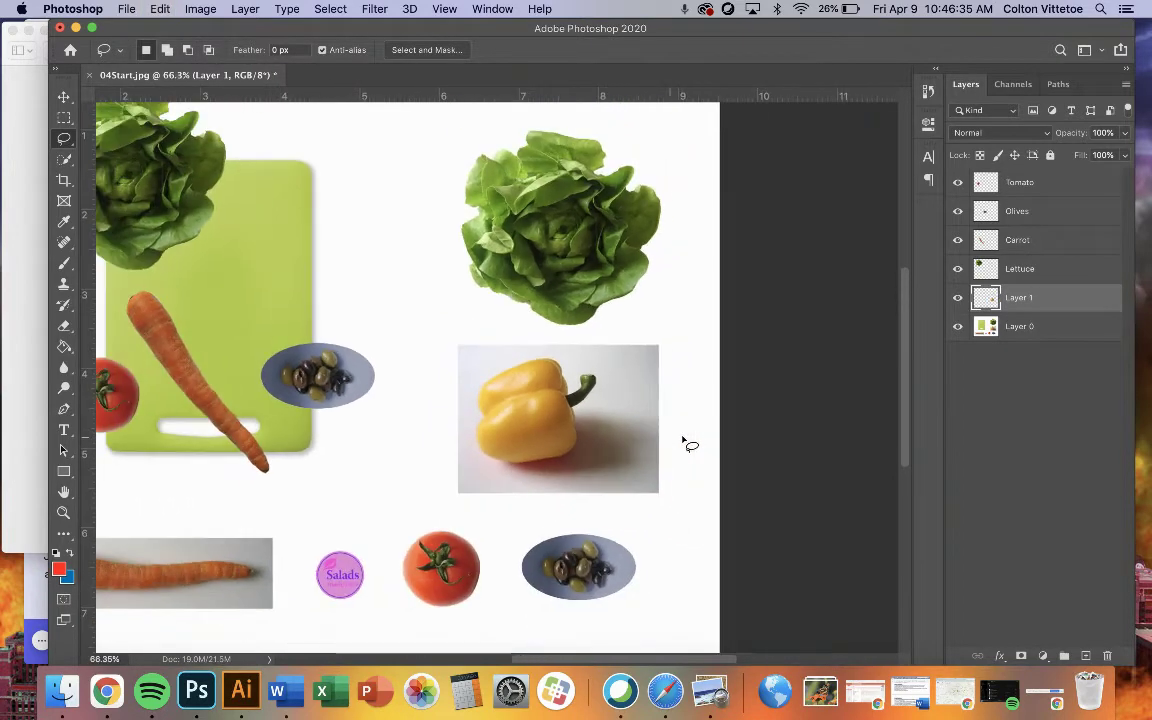
click(4, 348)
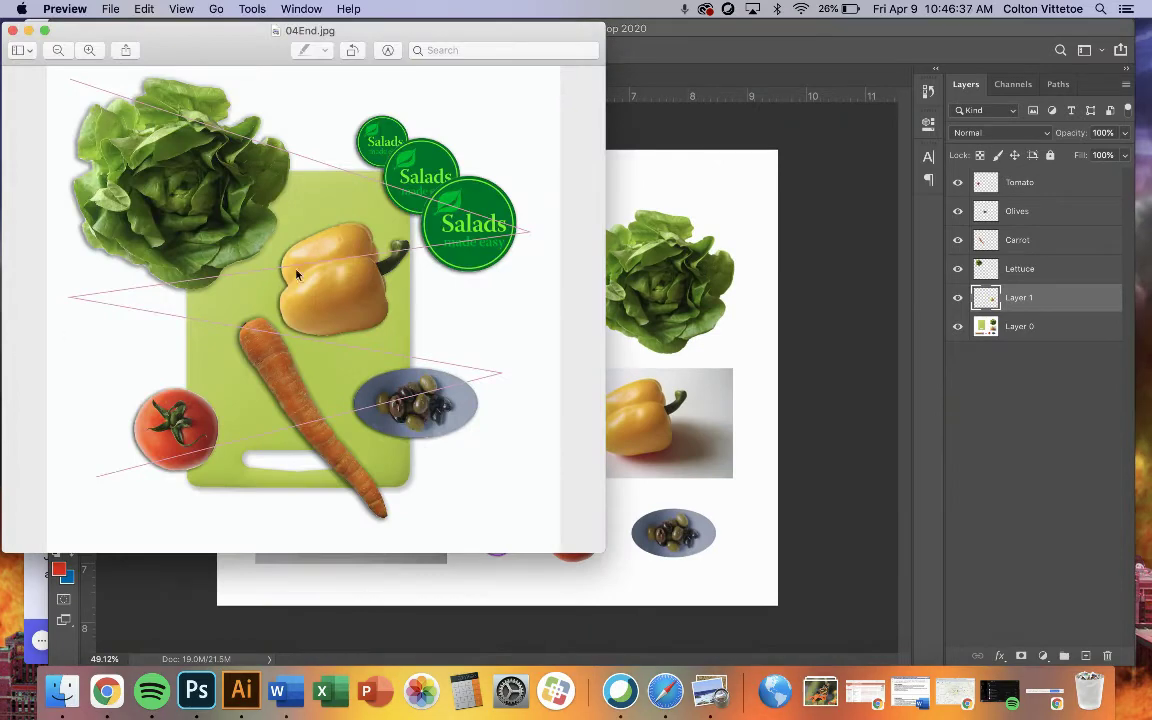
click(732, 371)
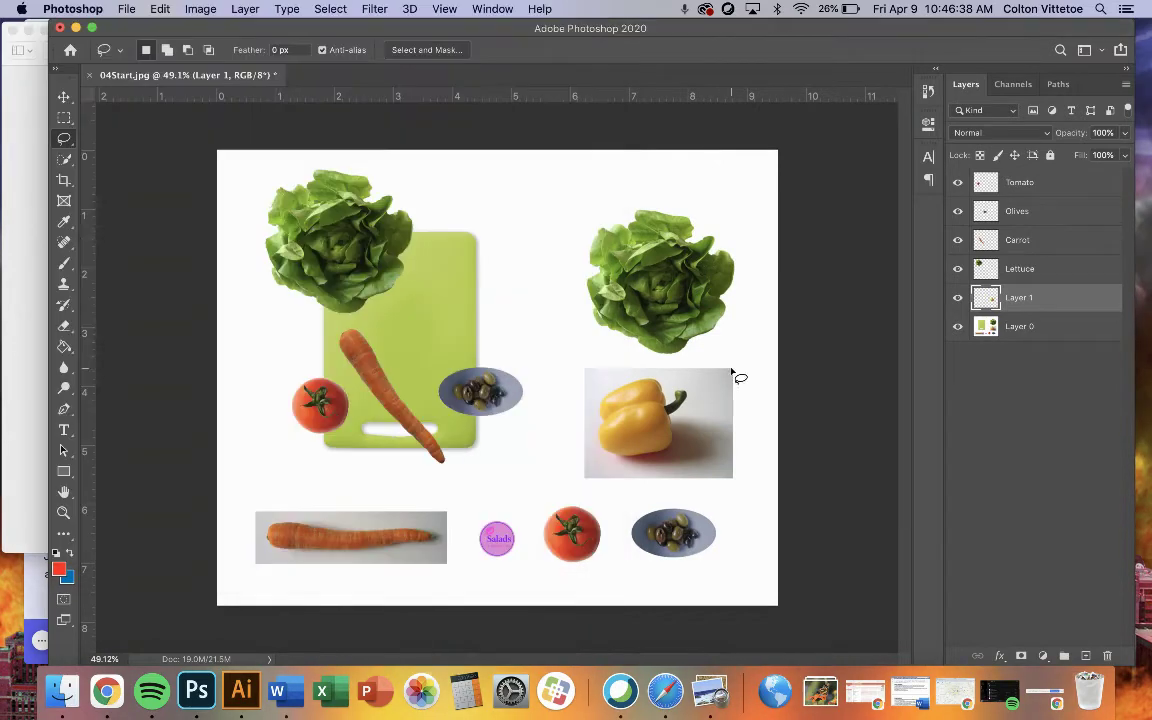
click(63, 96)
drag(636, 417, 441, 312)
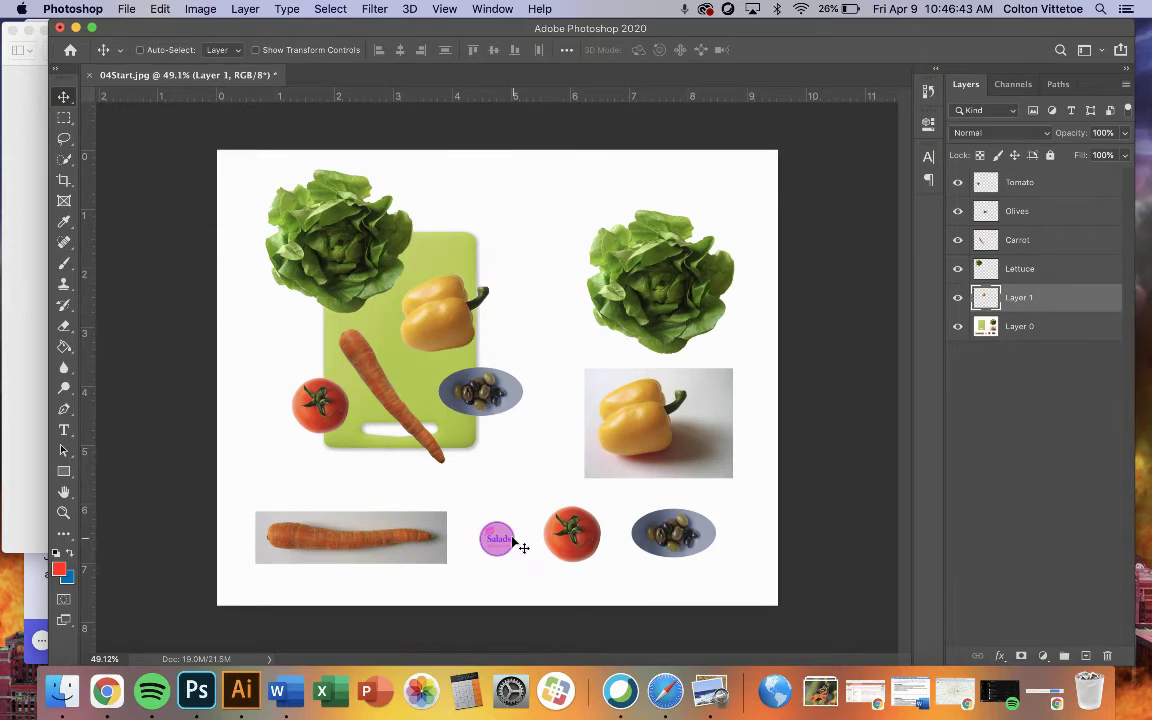
- Select the round Salads logo on Layer 0 with the Elliptical Marquee tool
scroll(505, 536, up, 10)
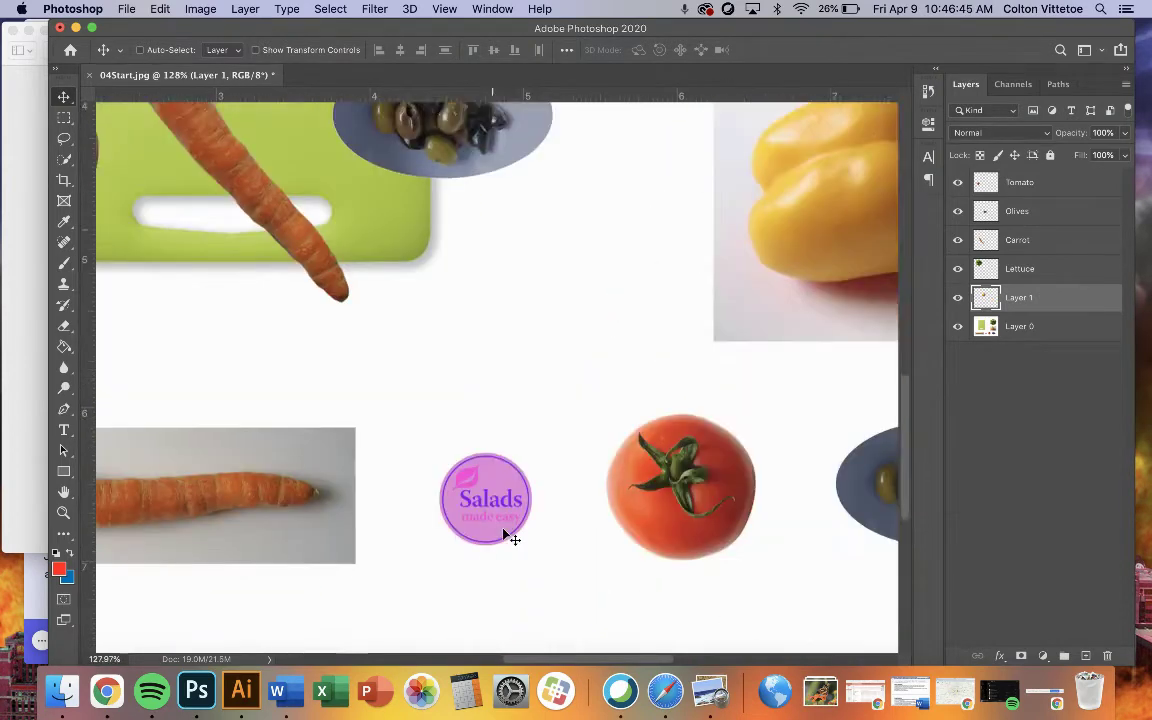
scroll(505, 536, up, 5)
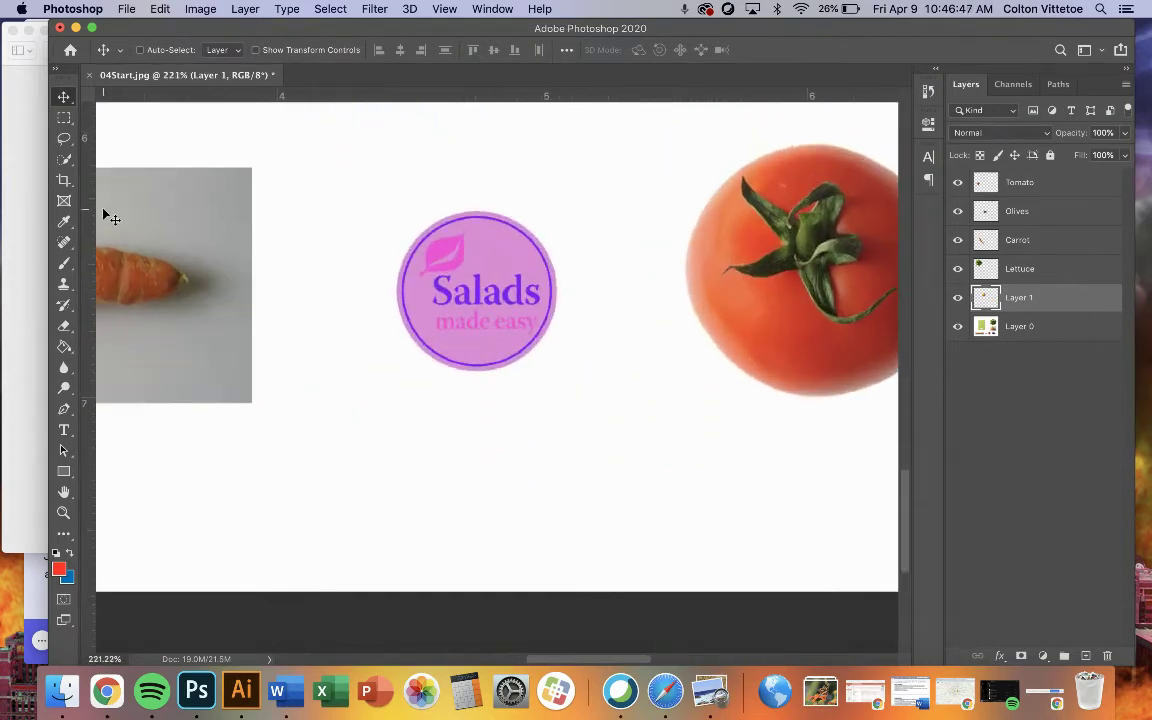
click(64, 140)
click(64, 142)
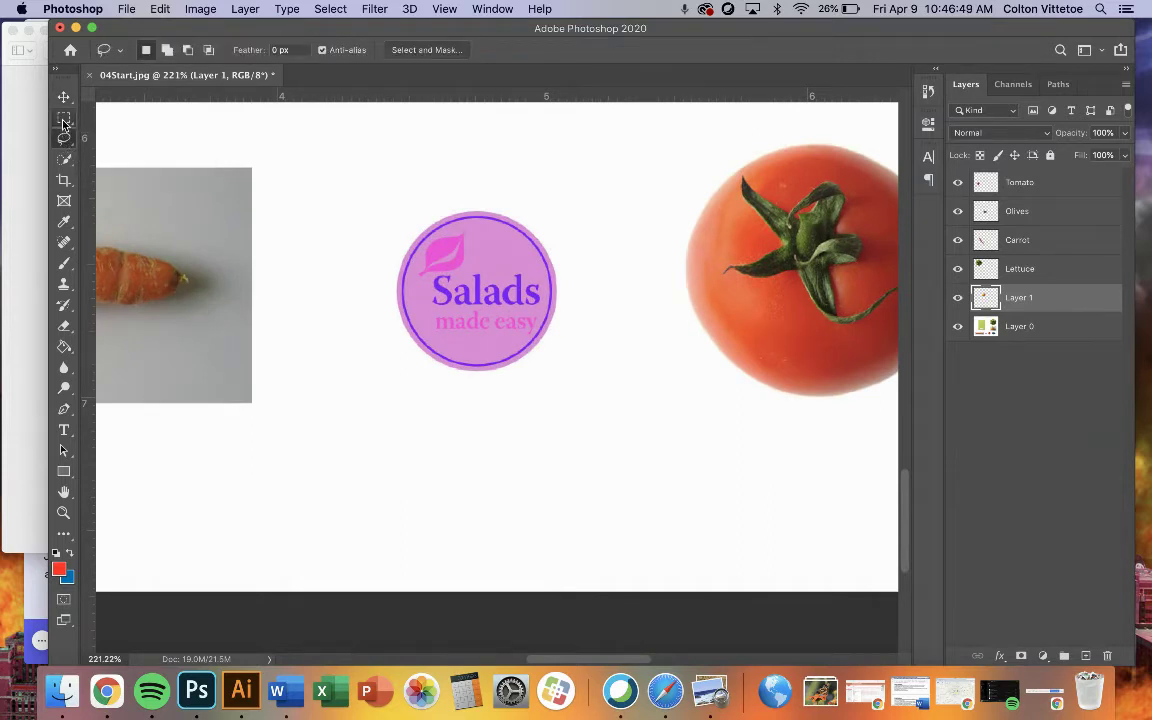
click(64, 120)
click(120, 130)
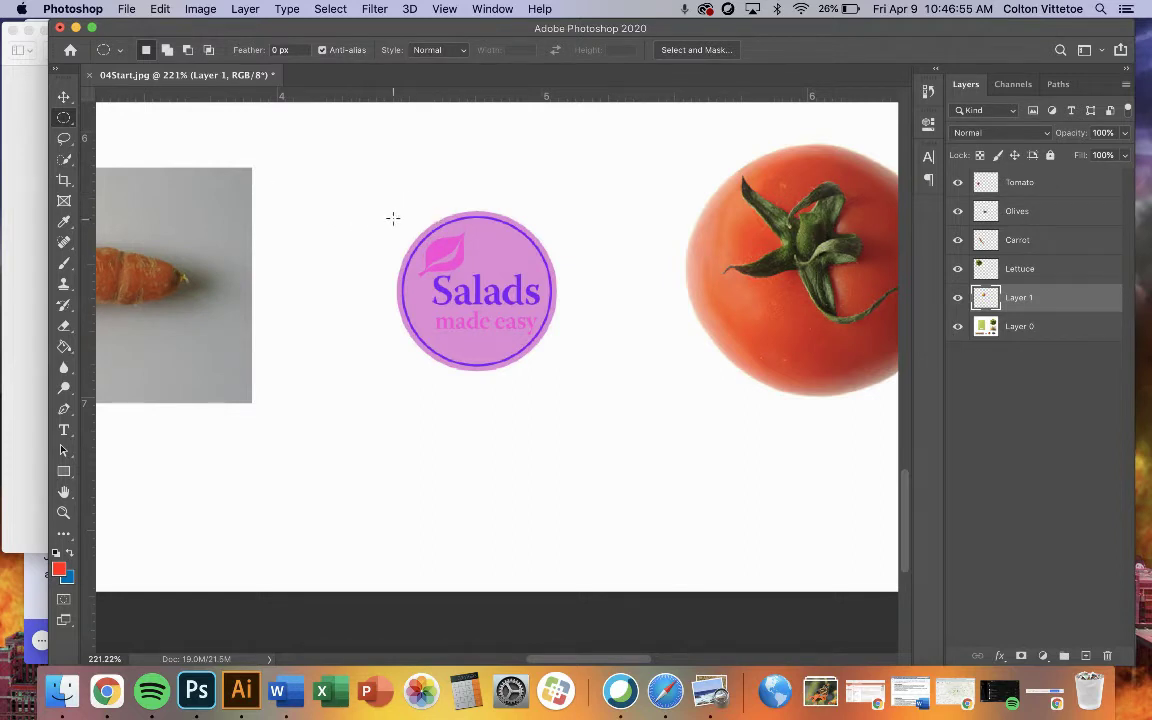
click(1031, 334)
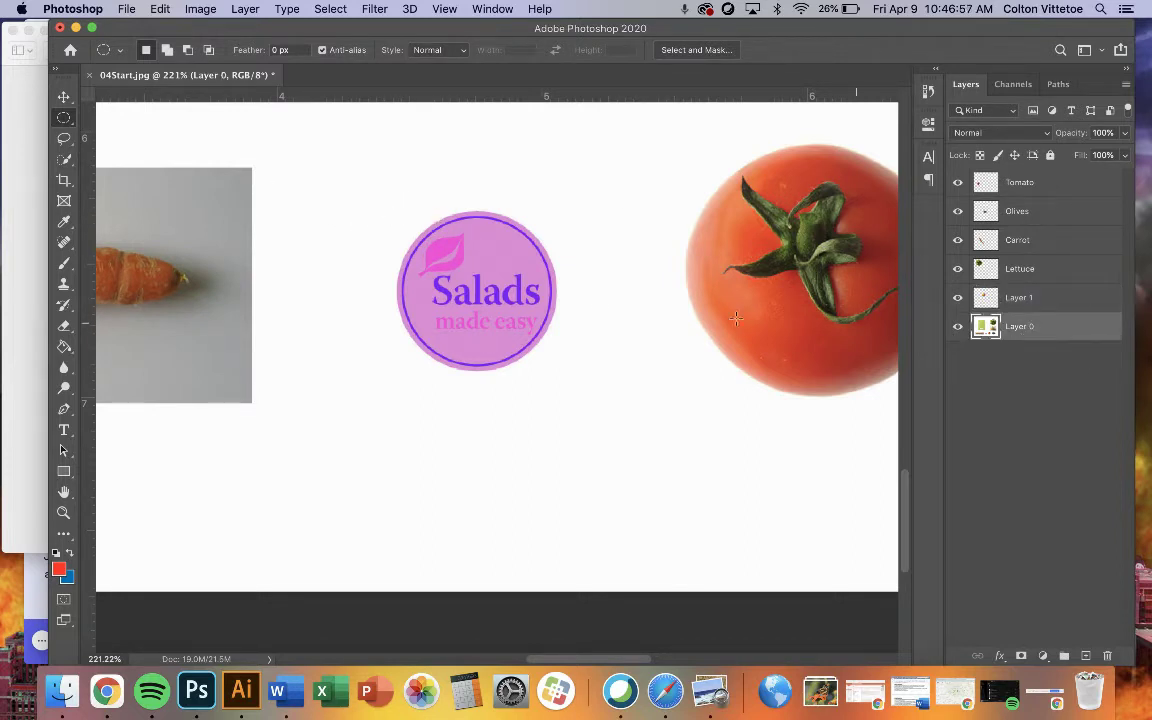
drag(389, 210, 555, 368)
- Copy the selected logo onto a new layer, move it above the cutting board's upper-right corner, and compare with 04End.jpg in Preview
key(ctrl+j)
scroll(560, 367, down, 3)
scroll(560, 367, down, 5)
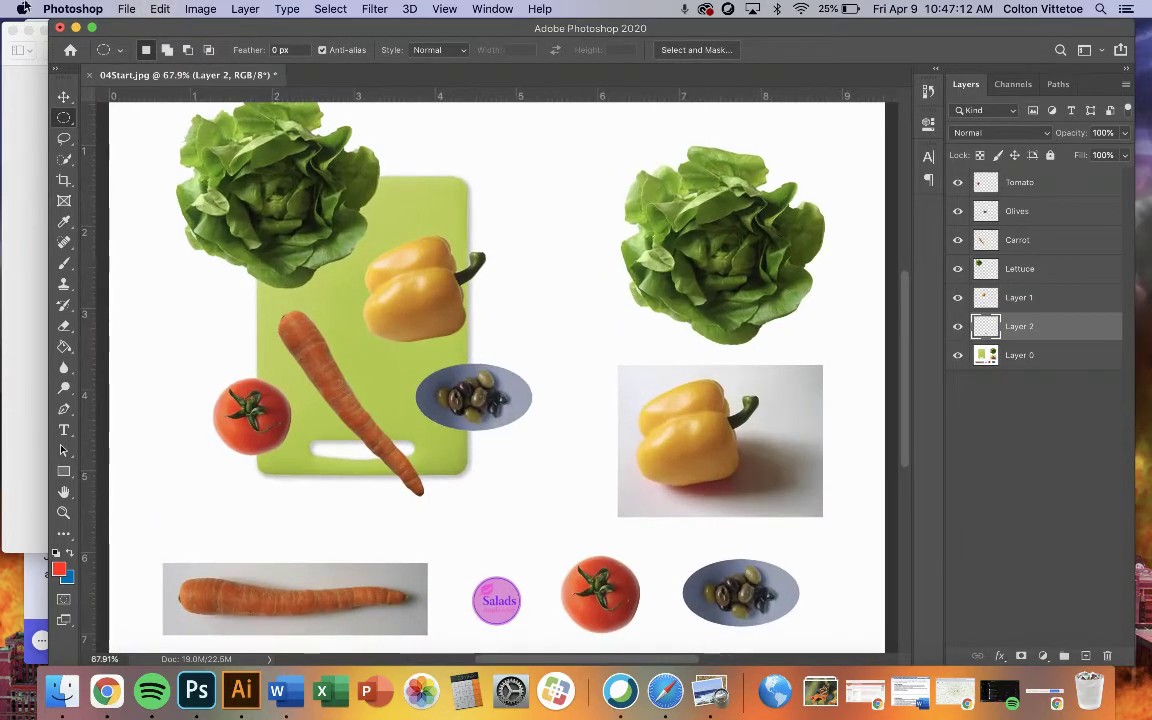
click(63, 96)
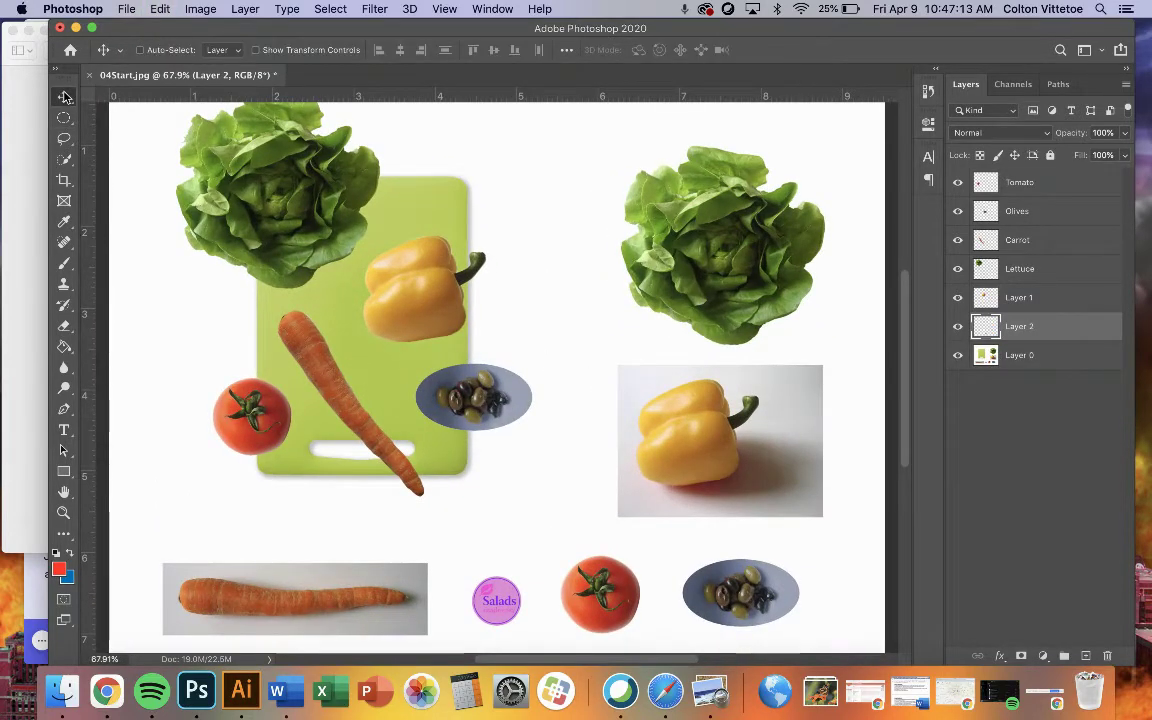
drag(497, 597, 442, 162)
click(28, 180)
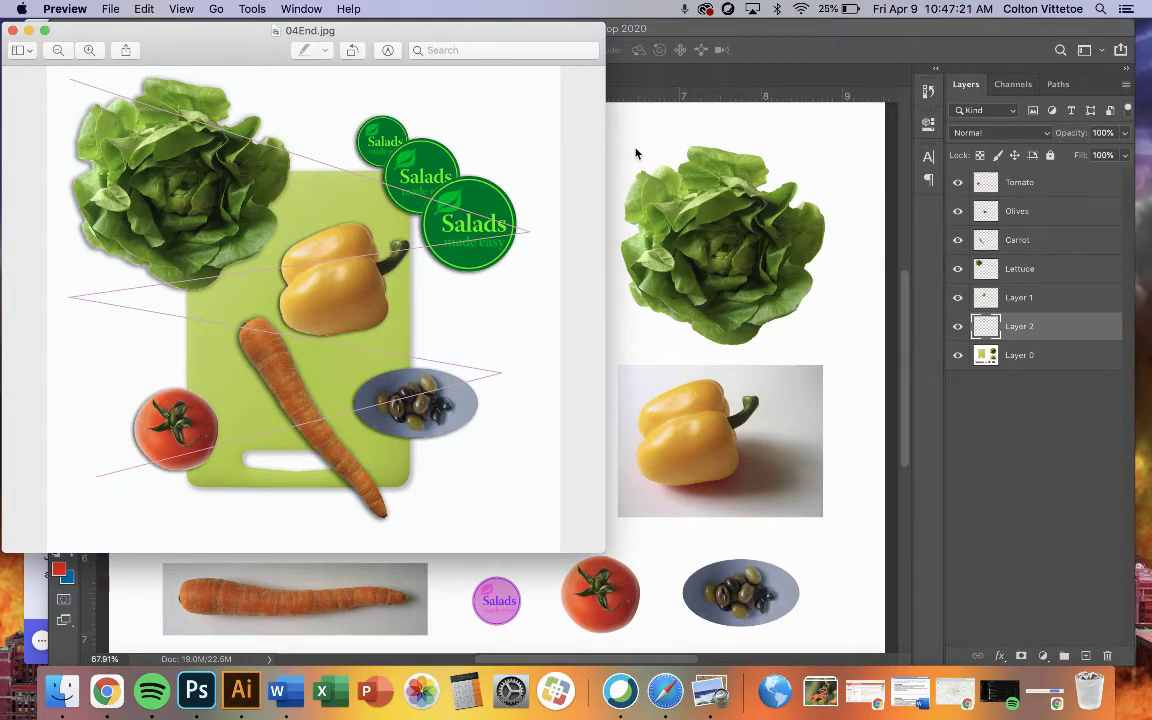
key(super+Tab)
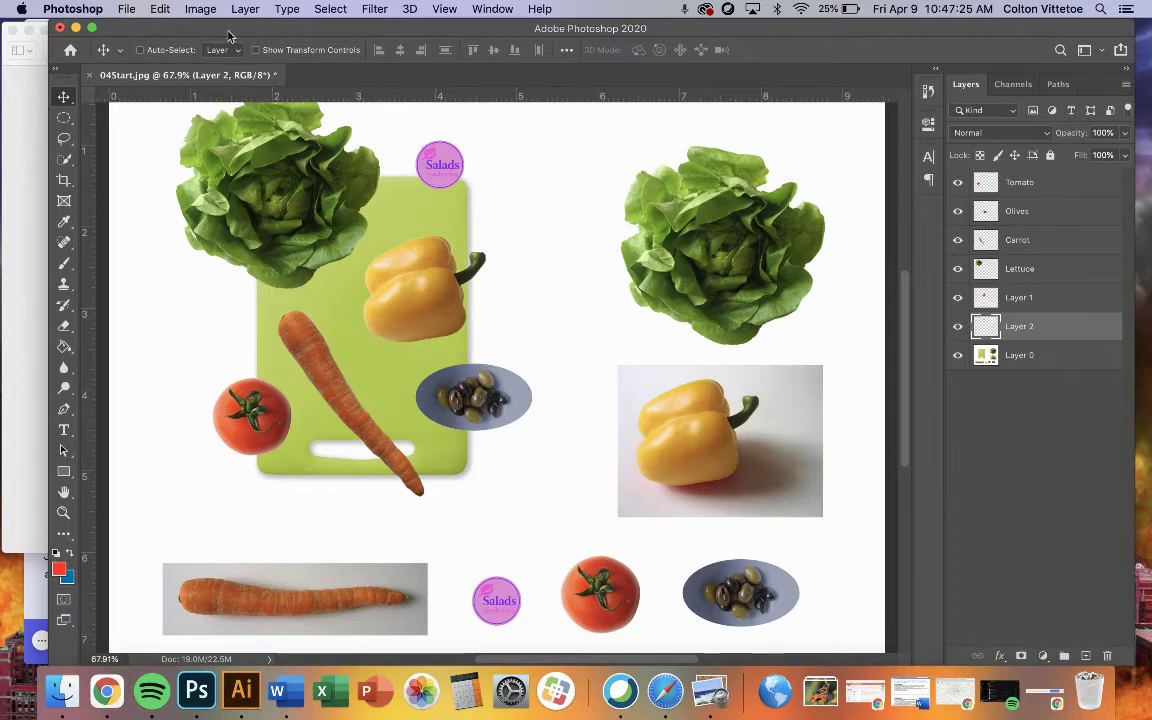
- Invert the colours of the copied Salads logo above the cutting board and compare it with the 04End.jpg reference in Preview
click(200, 10)
mouse_move(300, 52)
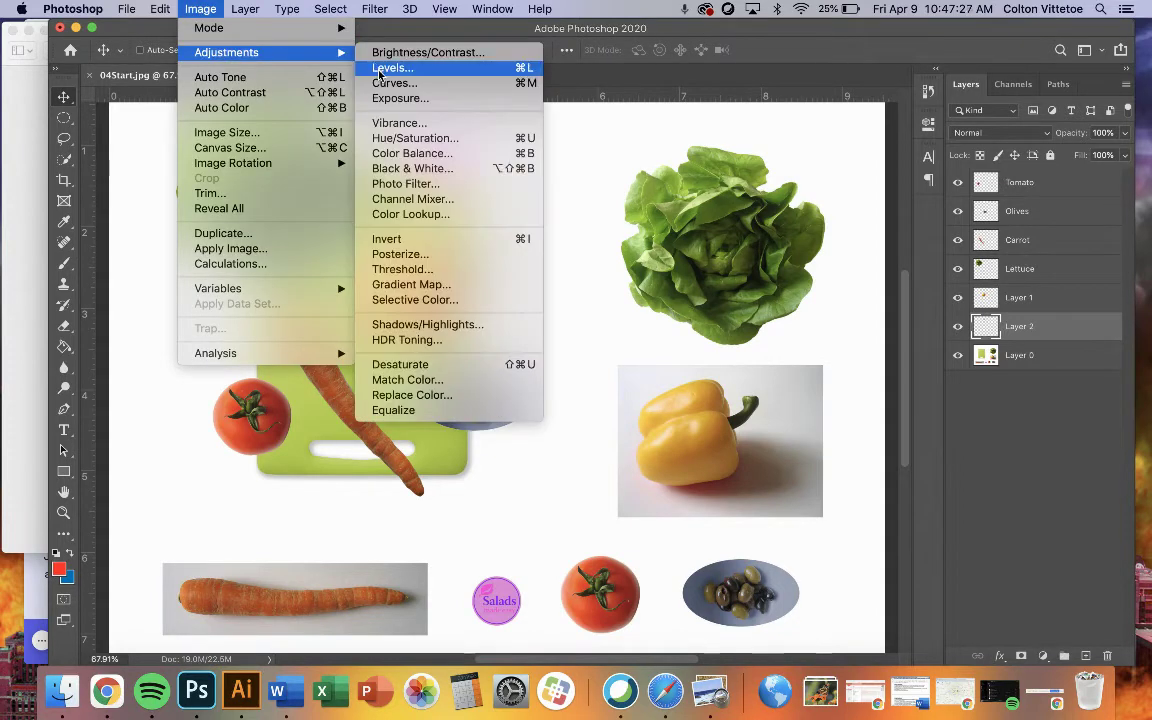
click(388, 240)
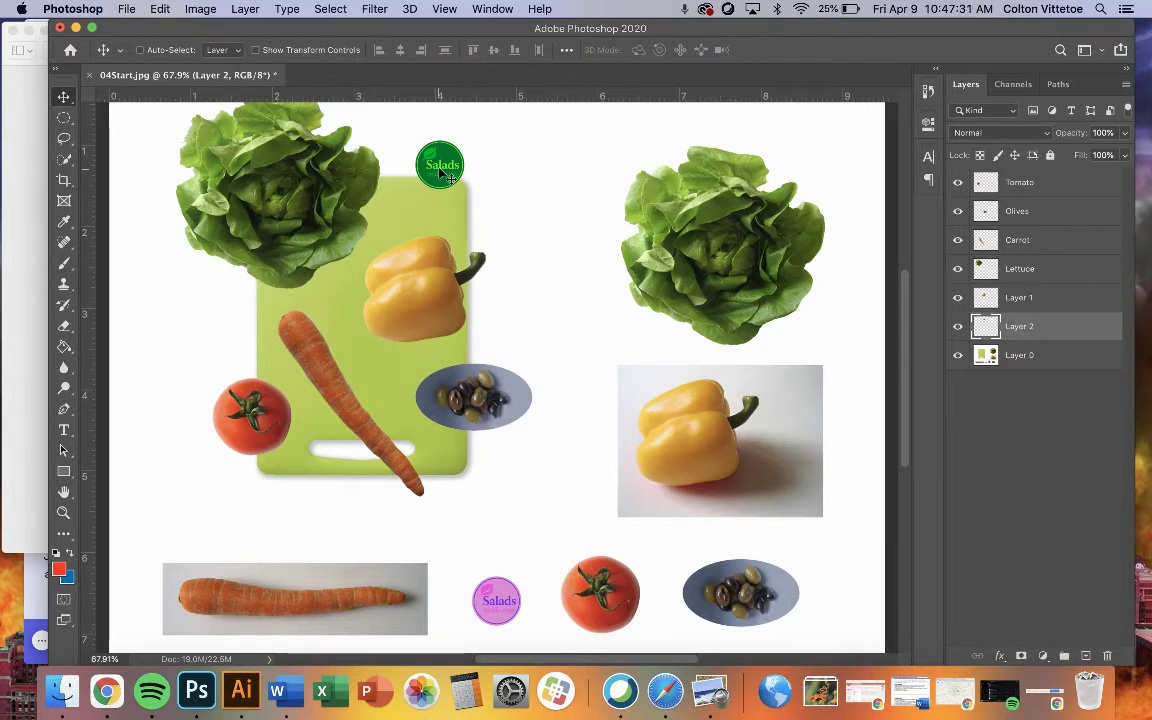
click(26, 237)
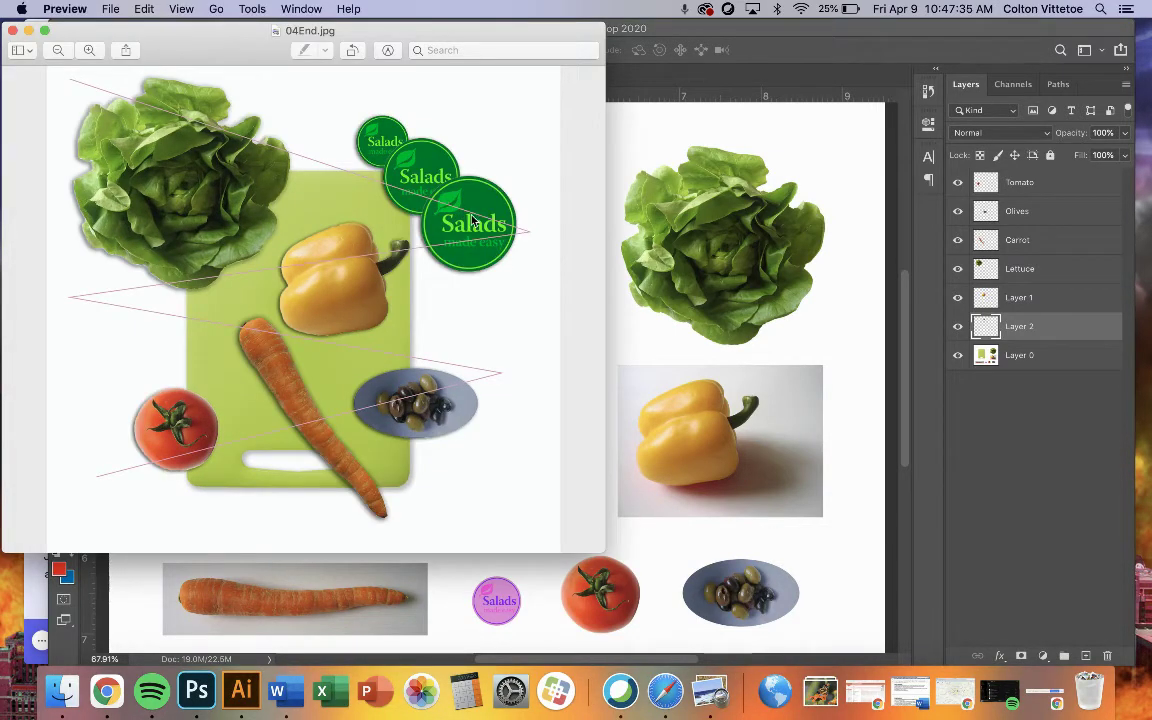
click(625, 158)
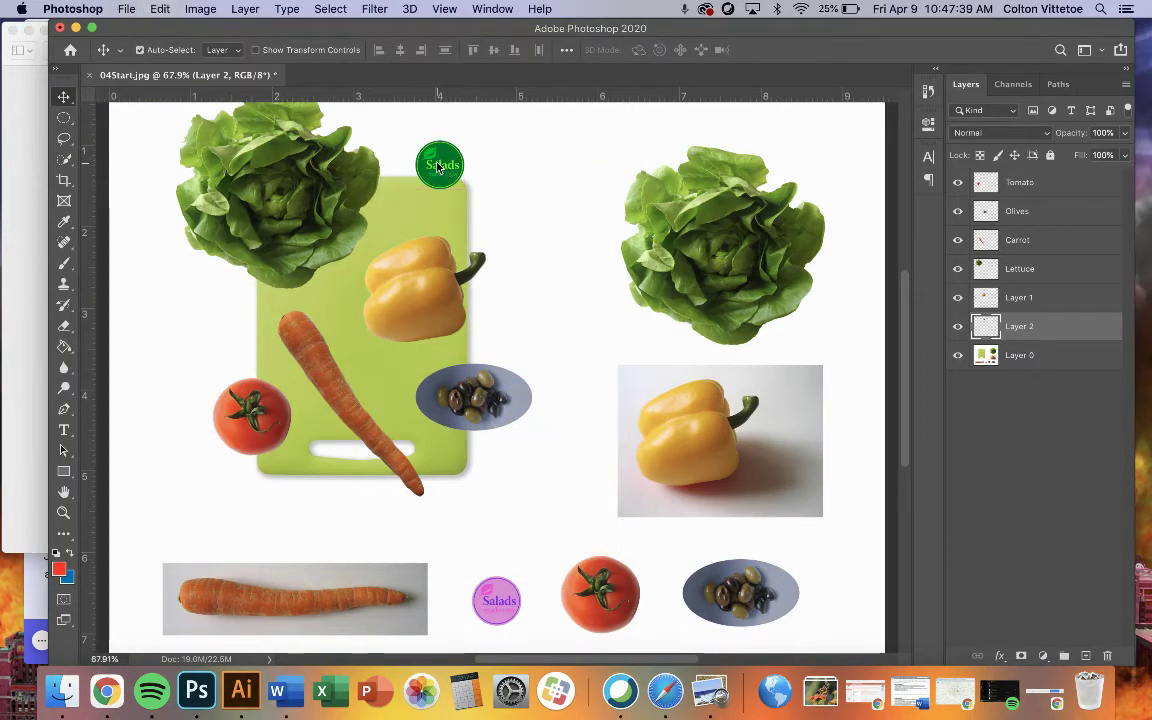
- Duplicate the green Salads logo onto a new layer, overlap it on the first logo's lower-right edge and enlarge it to about 0.9 in wide
key(super+v)
drag(440, 168, 469, 210)
key(super+t)
key(Return)
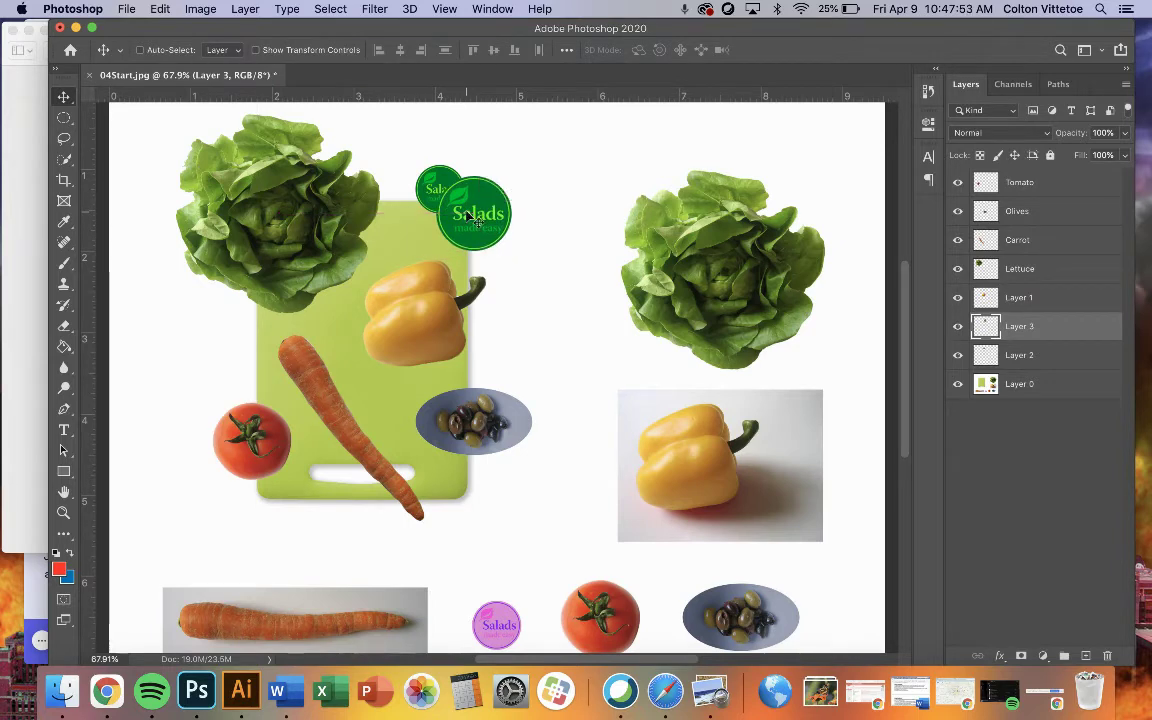
- Copy the enlarged logo onto a new layer, place it overlapping the second logo's lower-right edge, and scale it to about 129%
key(super+c)
key(super+v)
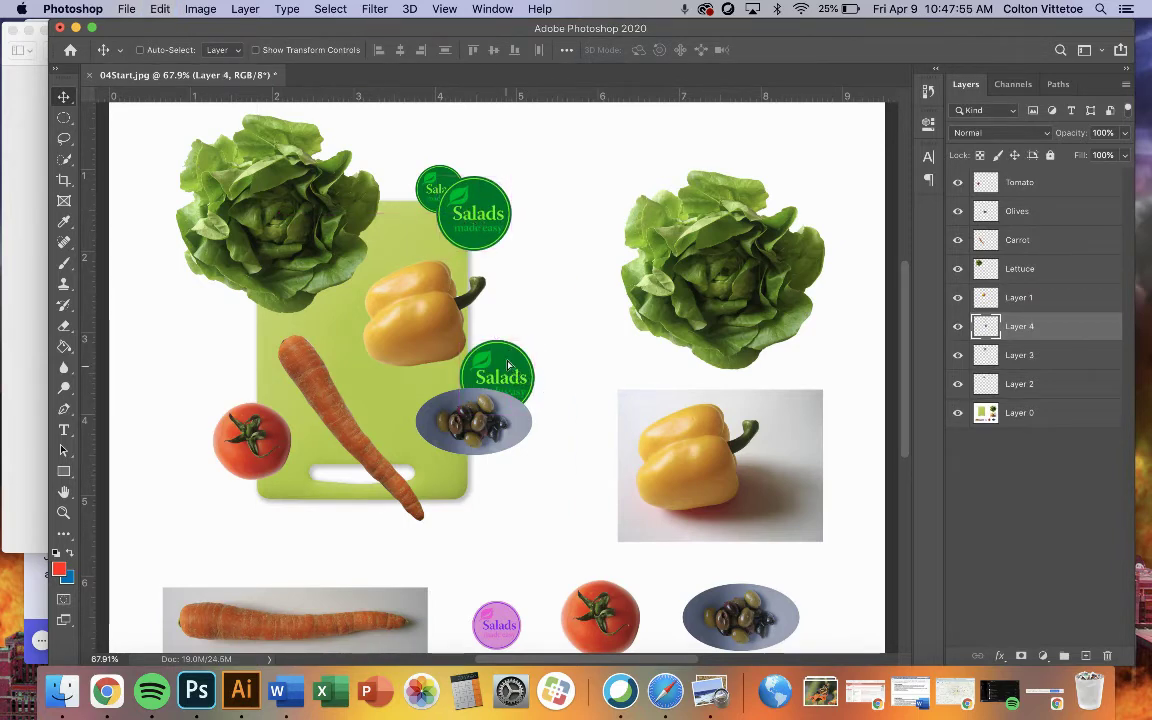
drag(508, 365, 520, 240)
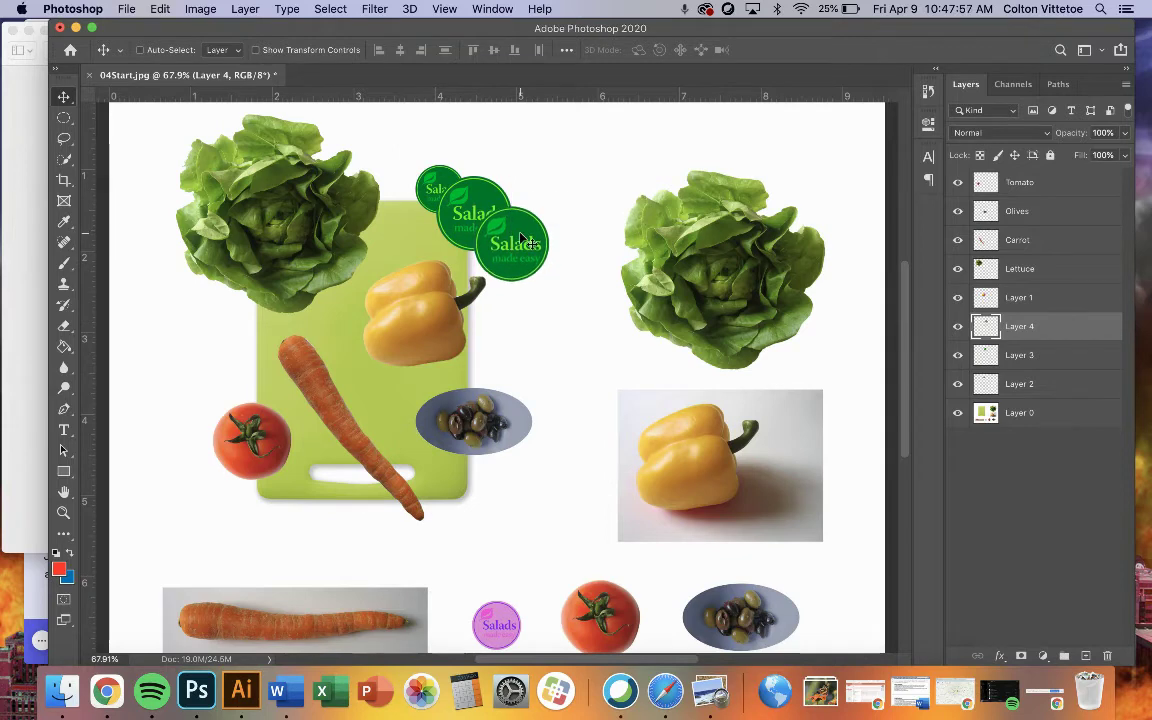
key(super+t)
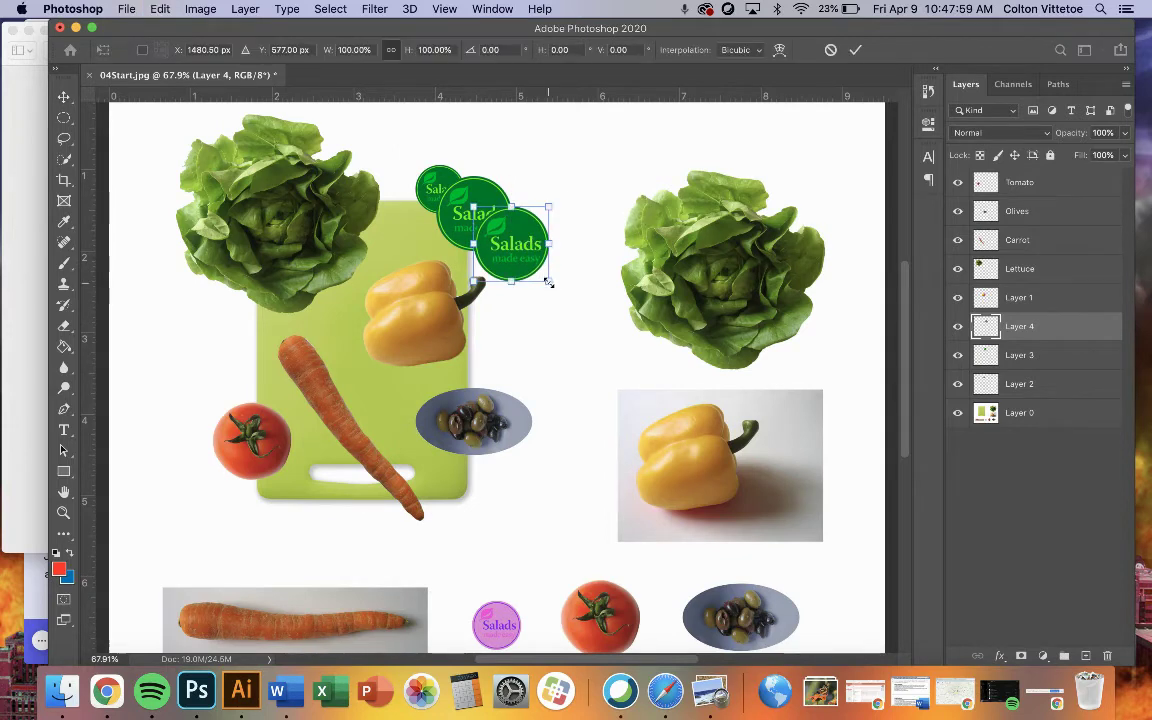
drag(548, 283, 567, 309)
mouse_move(530, 260)
mouse_down()
mouse_move(528, 243)
mouse_move(529, 253)
mouse_up()
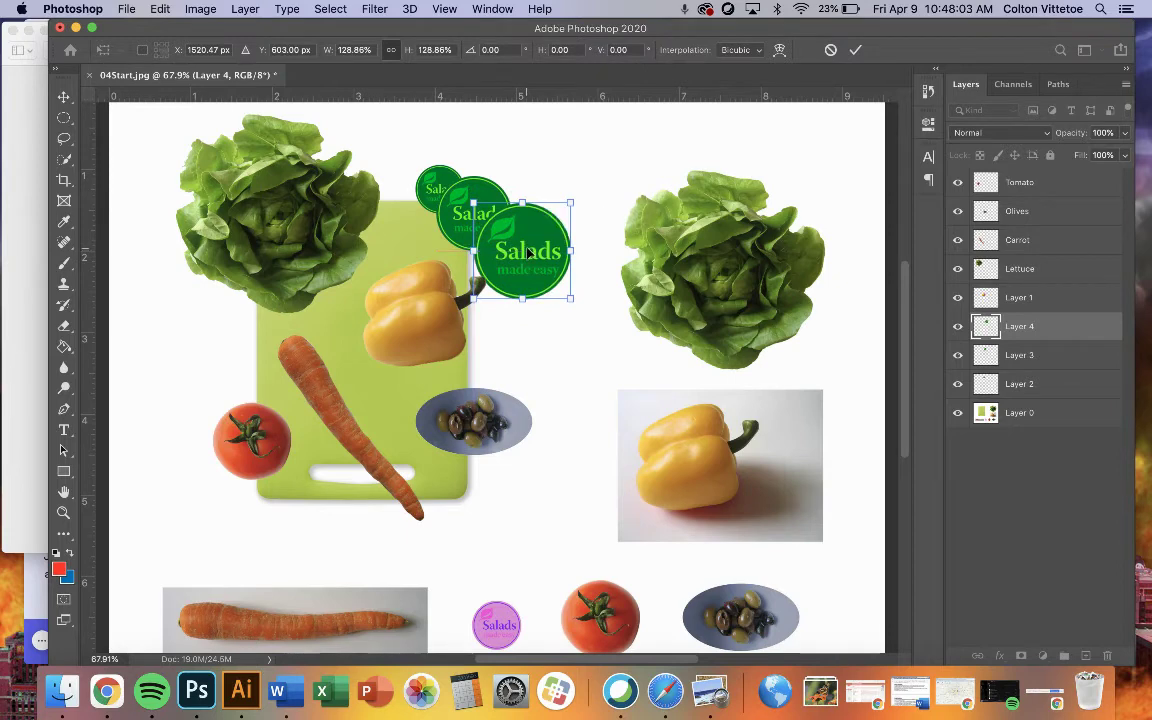
click(855, 49)
- Move the copied yellow pepper on Layer 1 slightly down and to the left on the cutting board
mouse_move(432, 325)
mouse_down()
mouse_move(412, 330)
mouse_move(437, 322)
mouse_up()
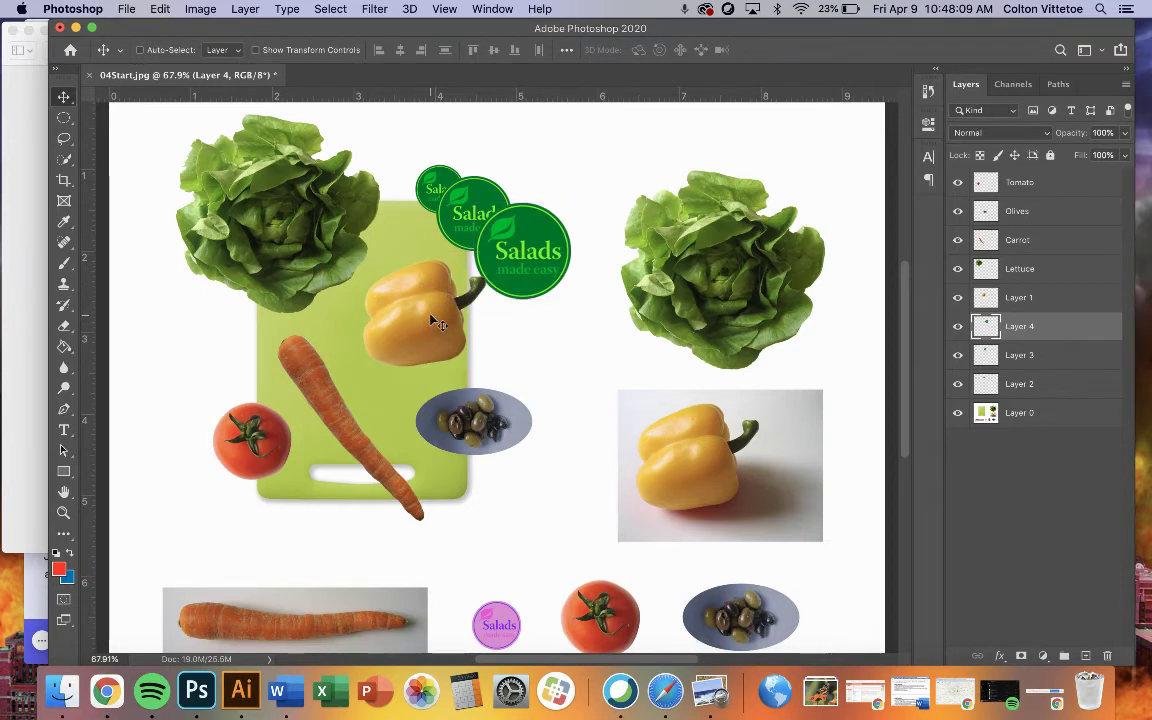
click(1018, 298)
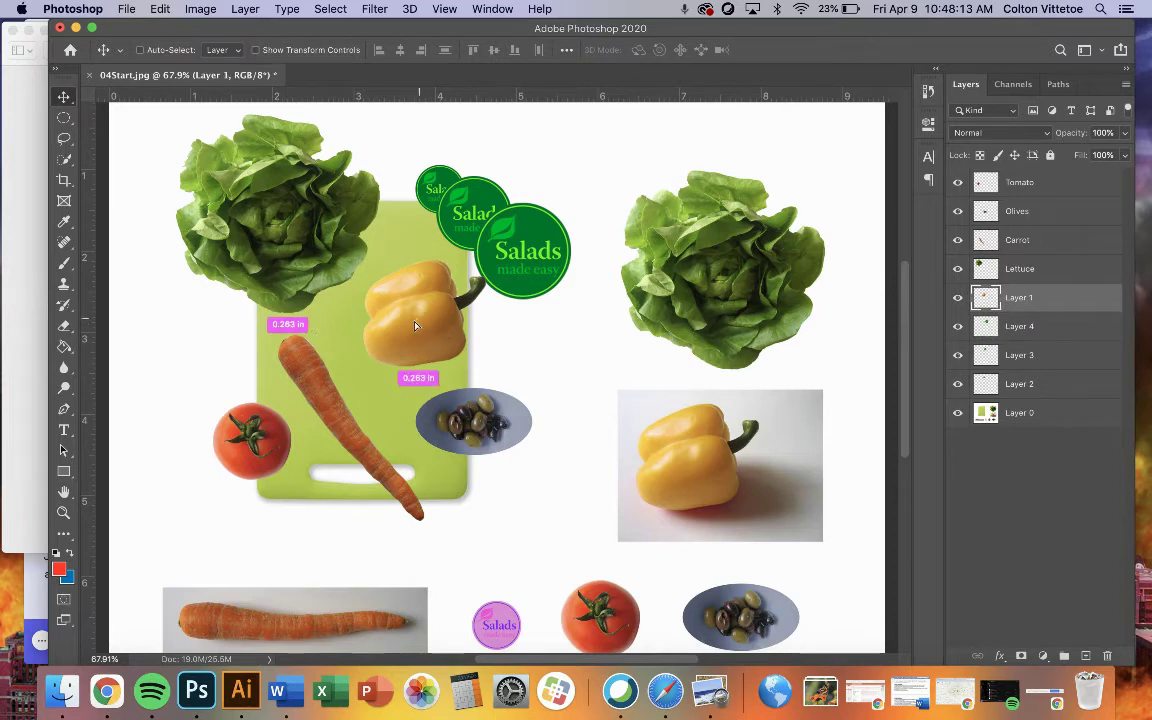
drag(416, 325, 397, 340)
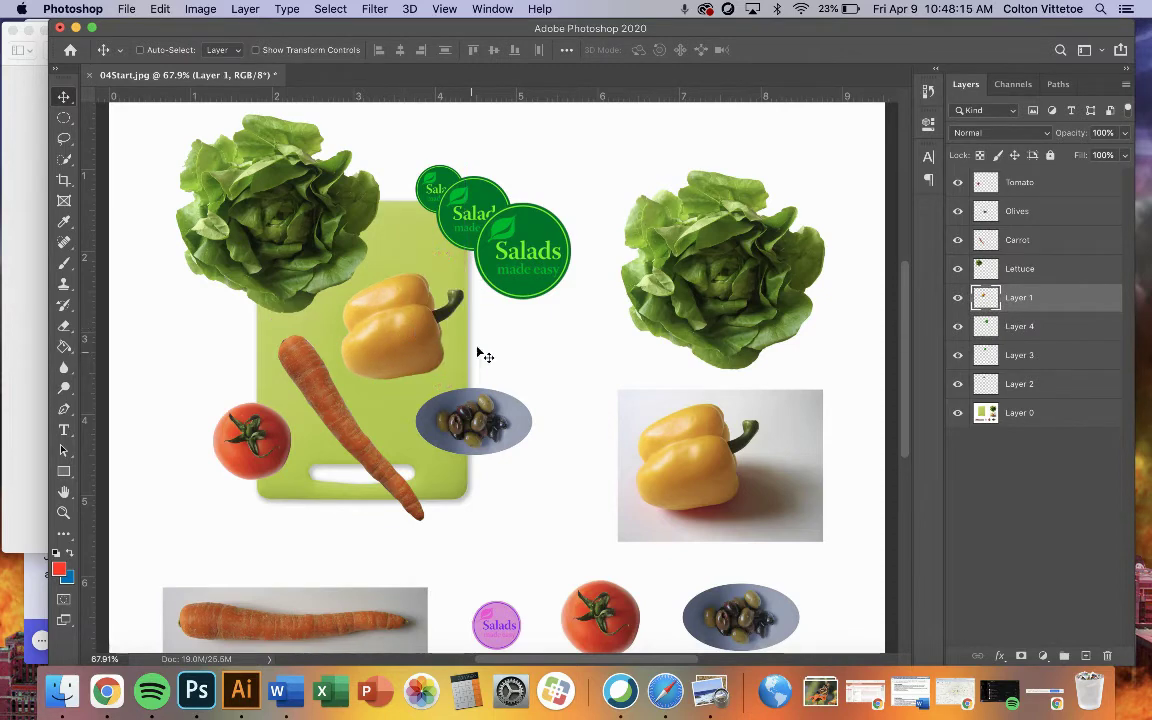
- Check the 04End.jpg reference and crop the canvas to about a 5.8 in square around the cutting board composition, excluding the source images
scroll(520, 324, down, 2)
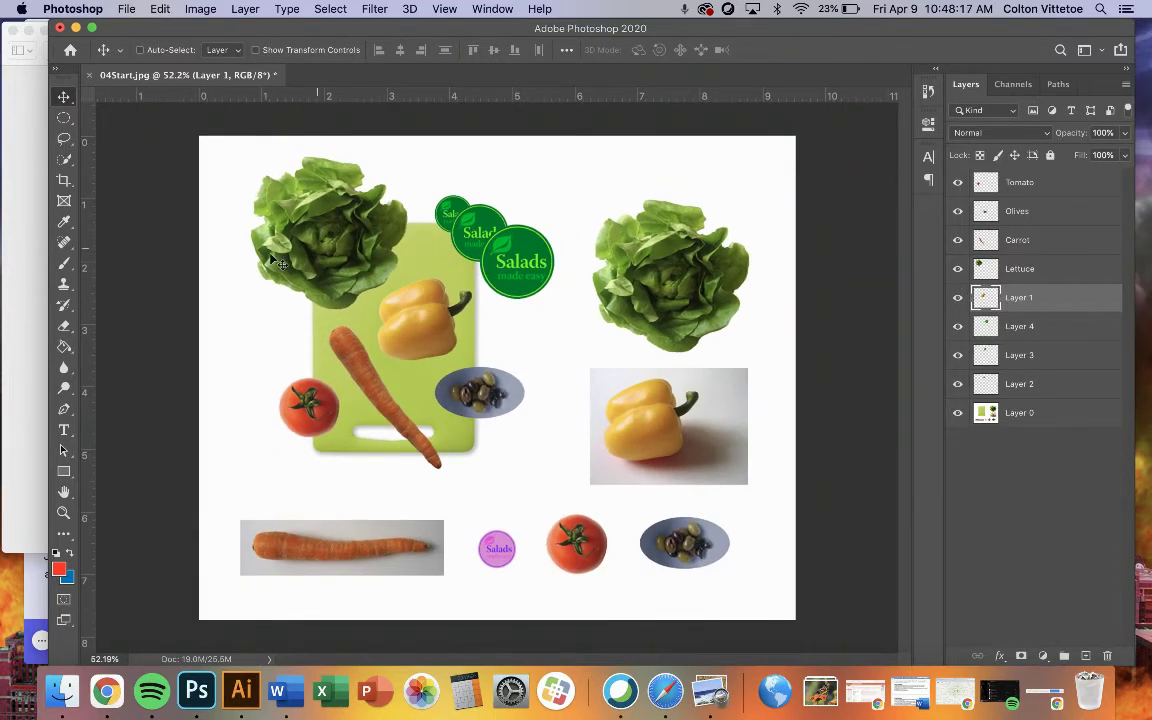
click(24, 282)
click(732, 270)
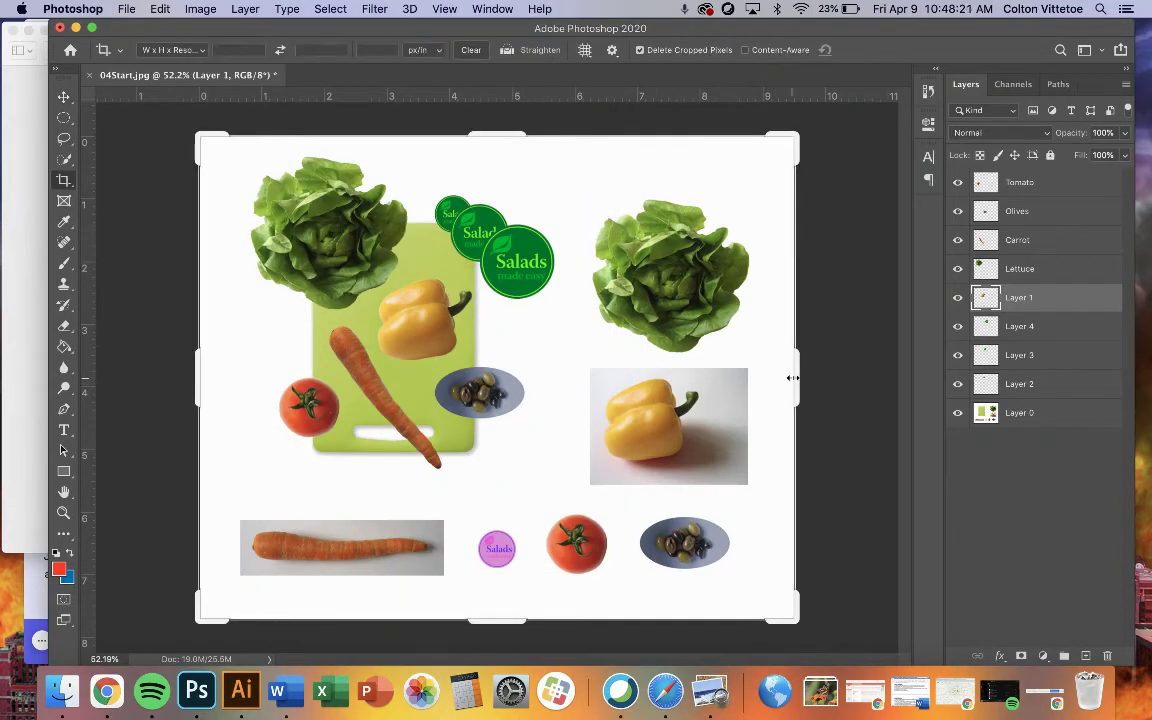
drag(797, 382, 677, 382)
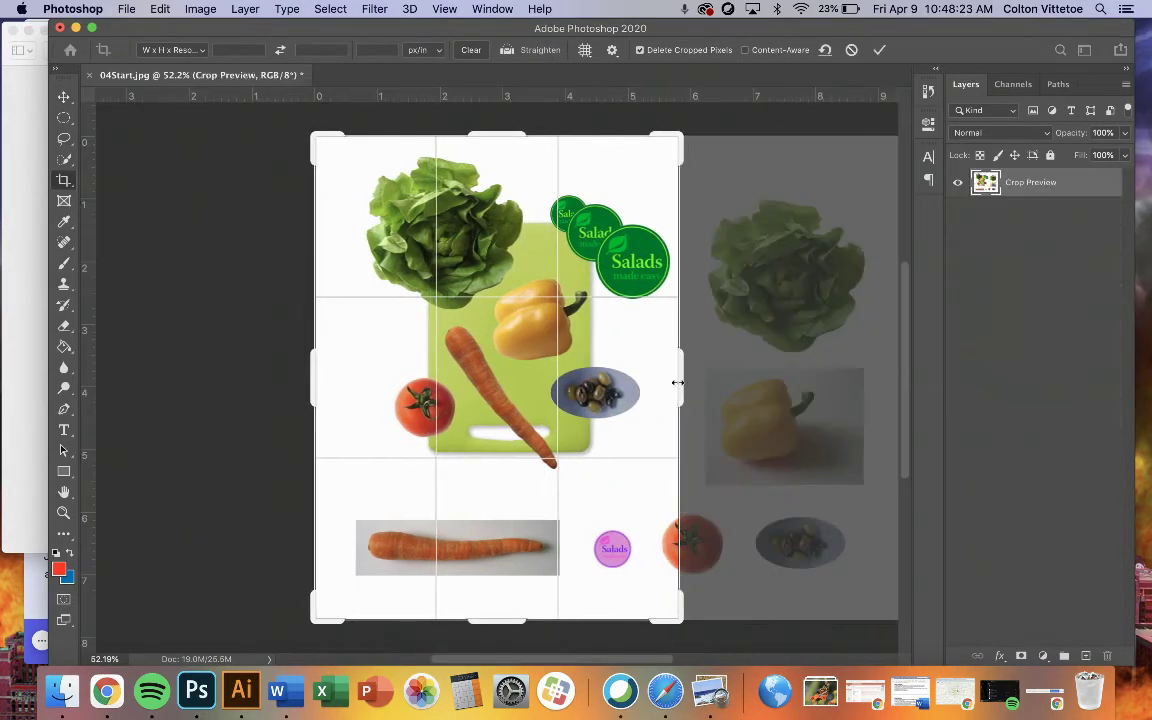
key(super+r)
drag(460, 612, 503, 562)
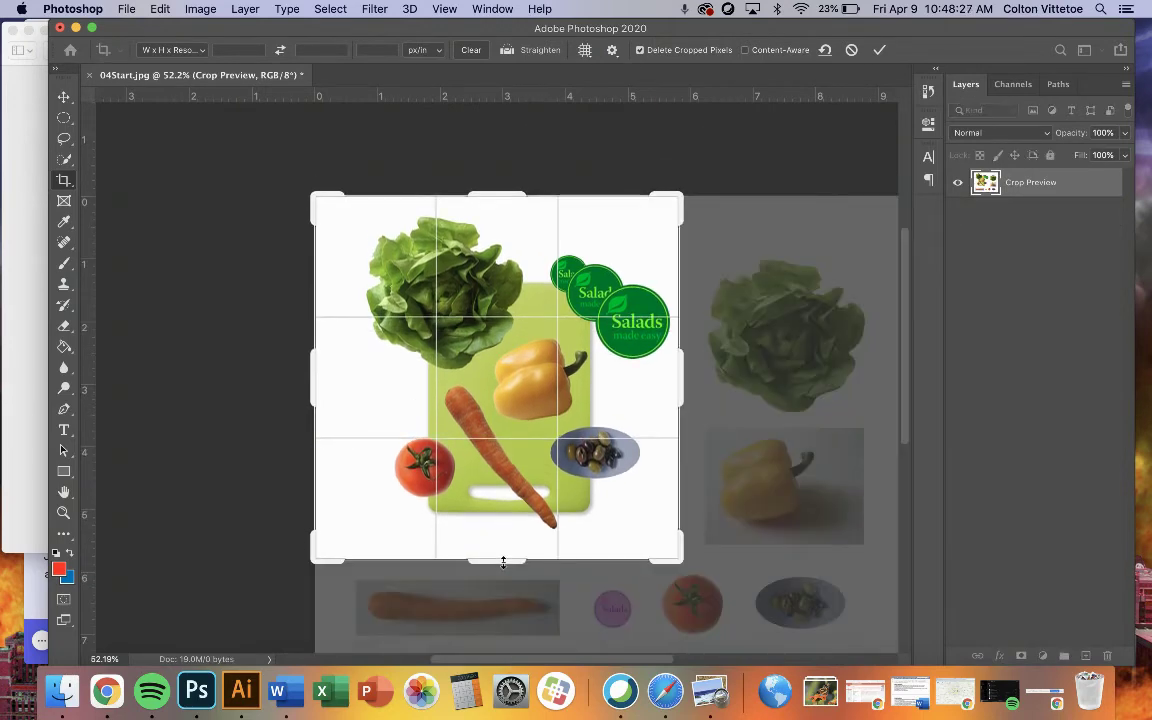
key(Return)
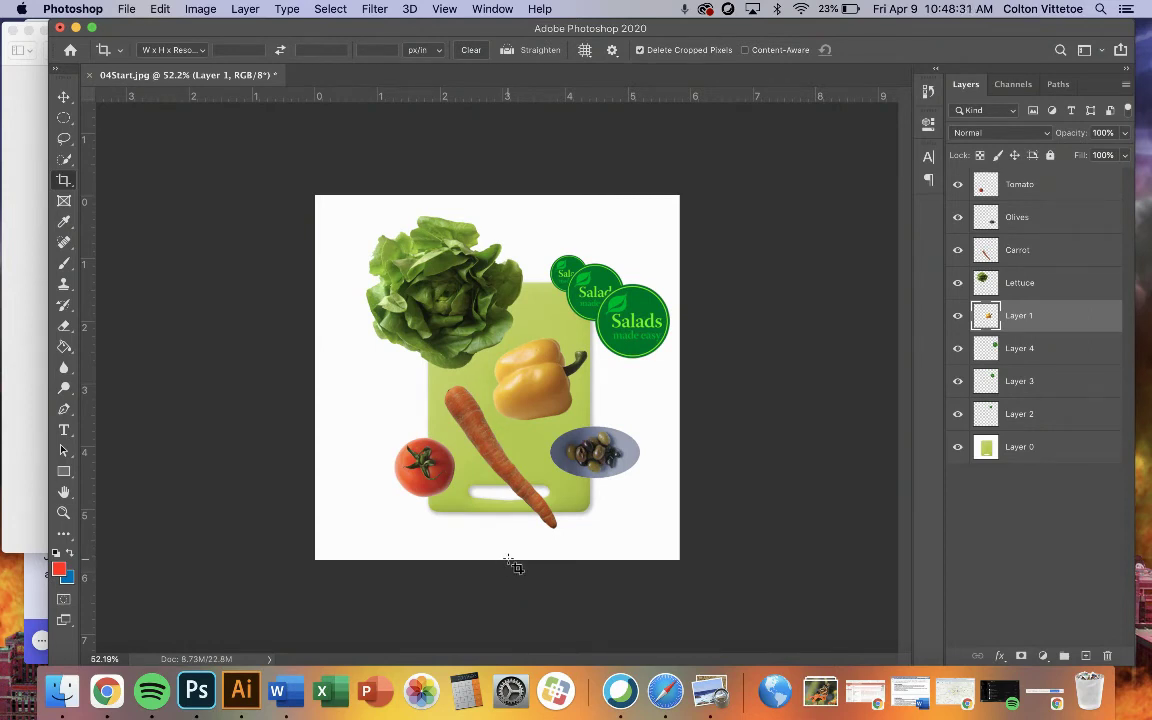
- Add a drop shadow to the Tomato layer with a 61° angle and 24% spread, slightly increasing its distance
click(1013, 190)
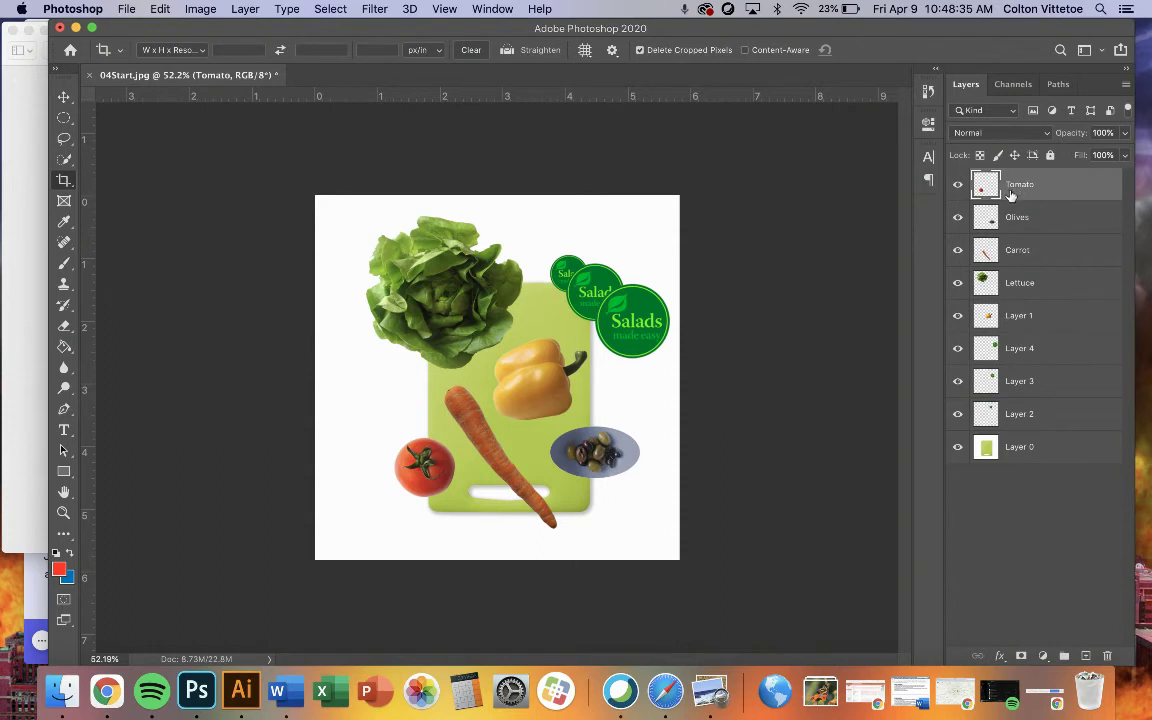
click(999, 658)
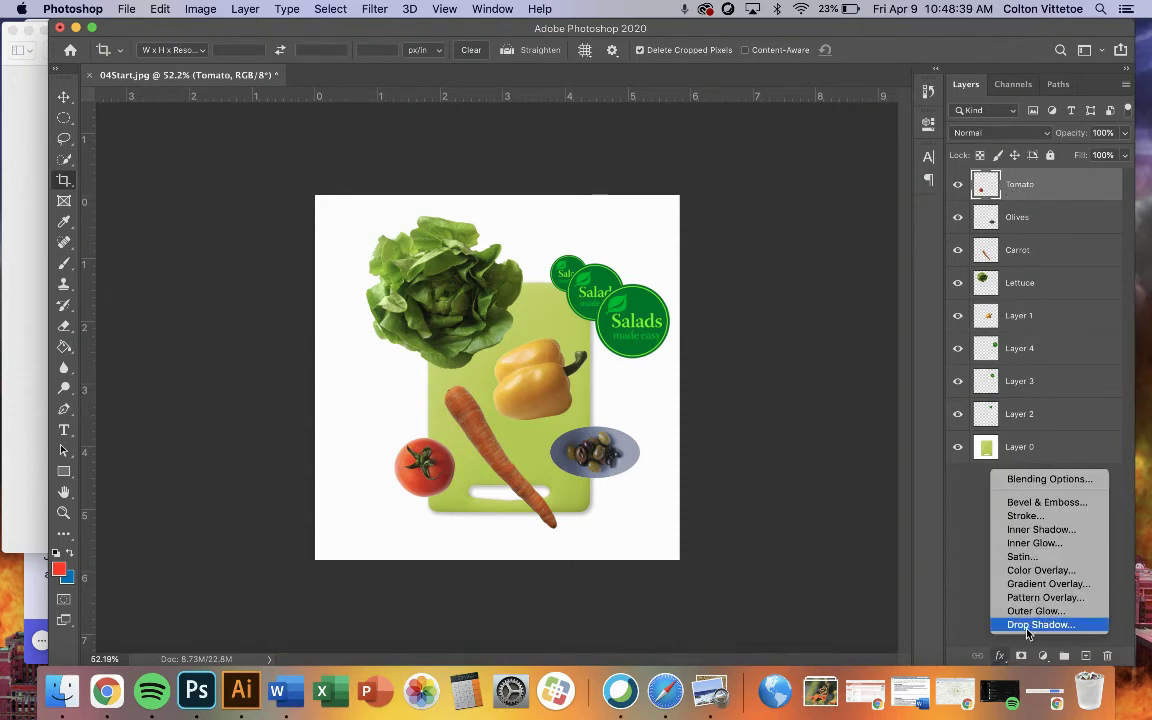
click(1030, 625)
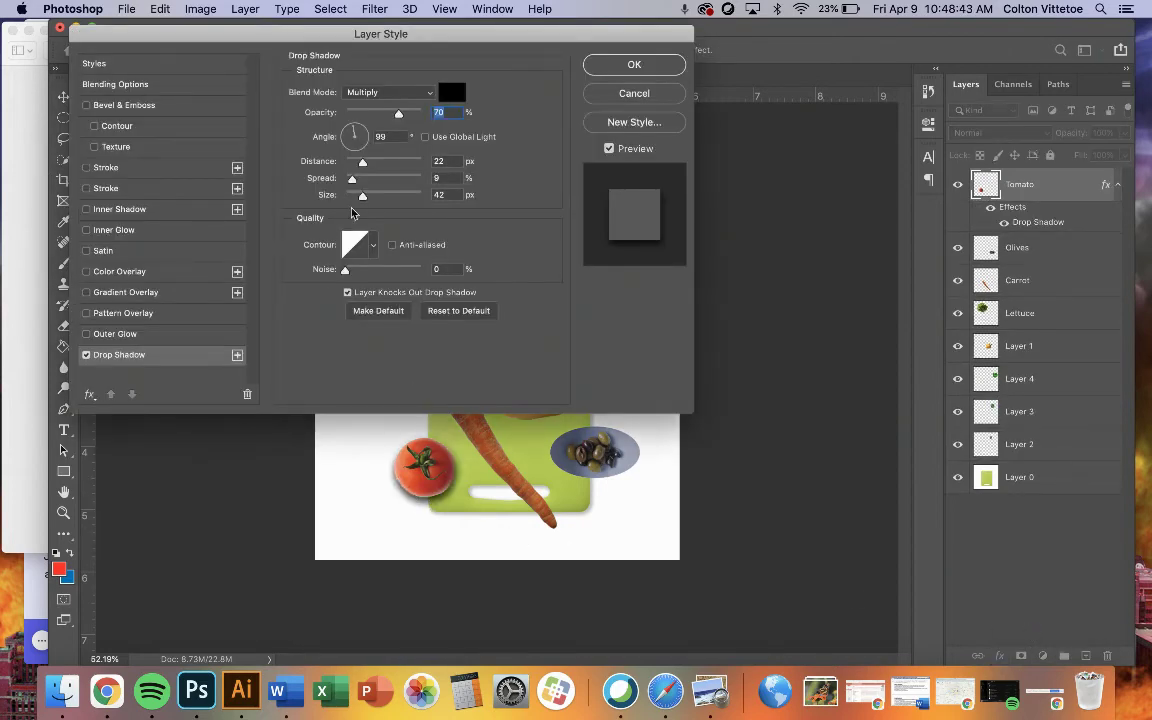
drag(355, 133, 345, 130)
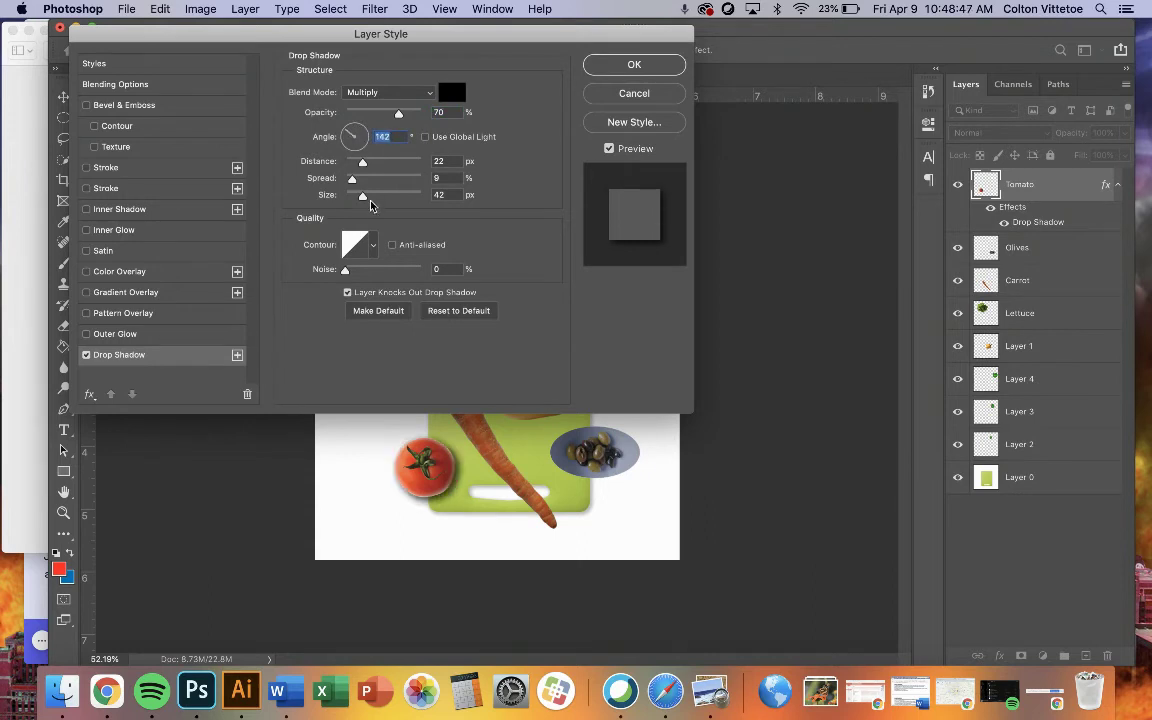
mouse_move(352, 181)
mouse_down()
mouse_move(377, 168)
mouse_move(366, 167)
mouse_up()
drag(336, 124, 360, 133)
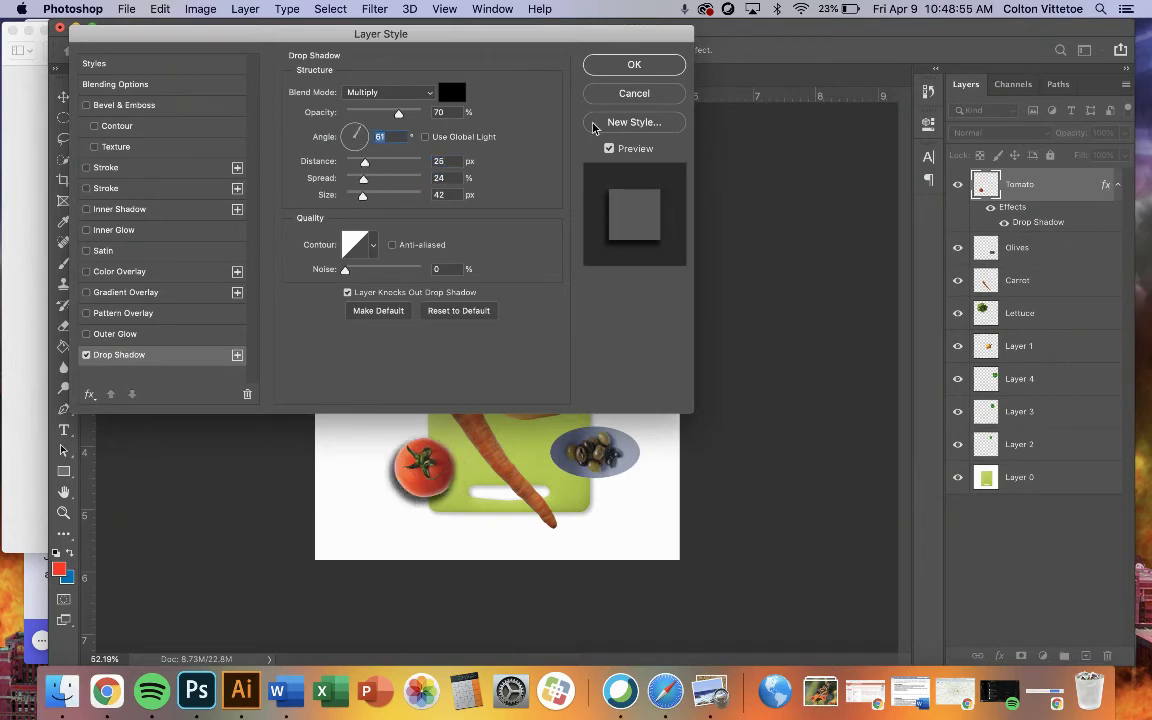
click(635, 65)
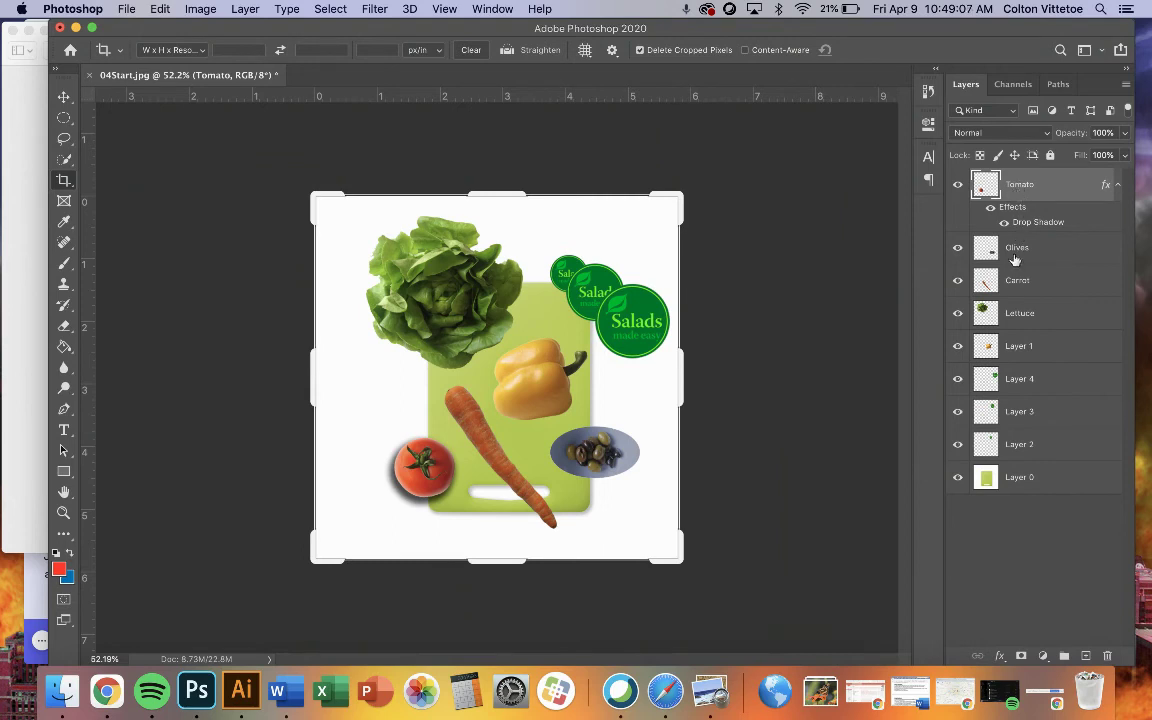
- Copy the Tomato layer's style and paste it onto all the layers from Olives down to Layer 2
right_click(1020, 190)
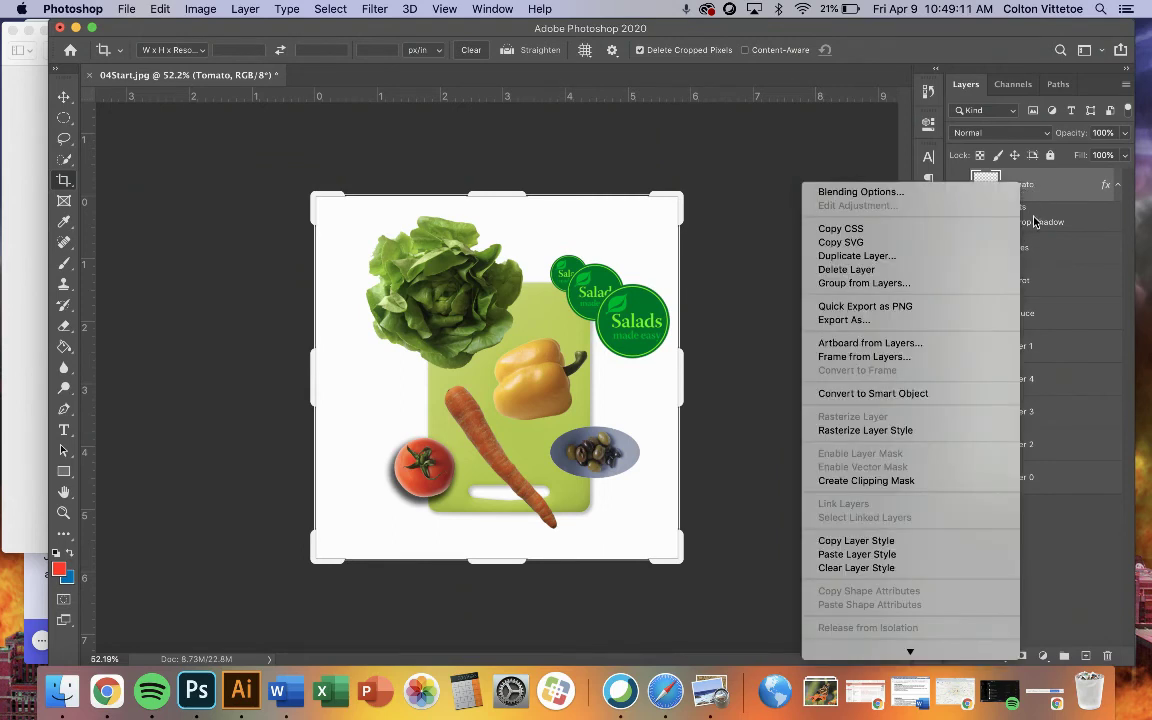
click(845, 541)
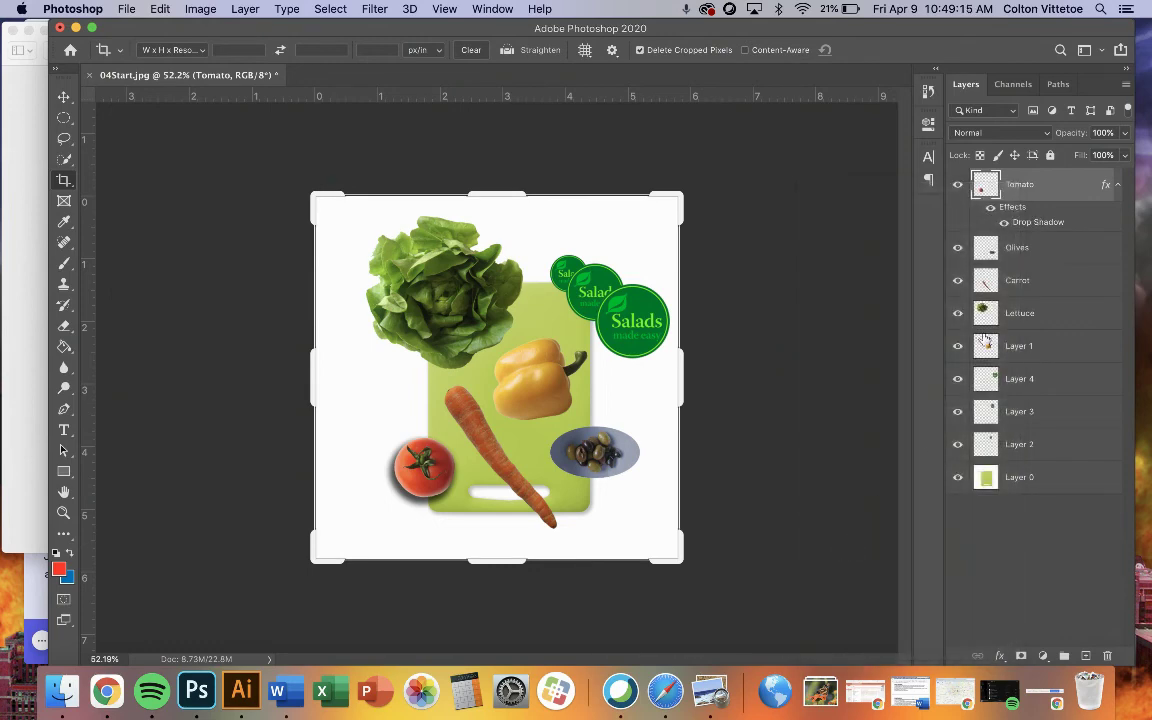
click(1020, 250)
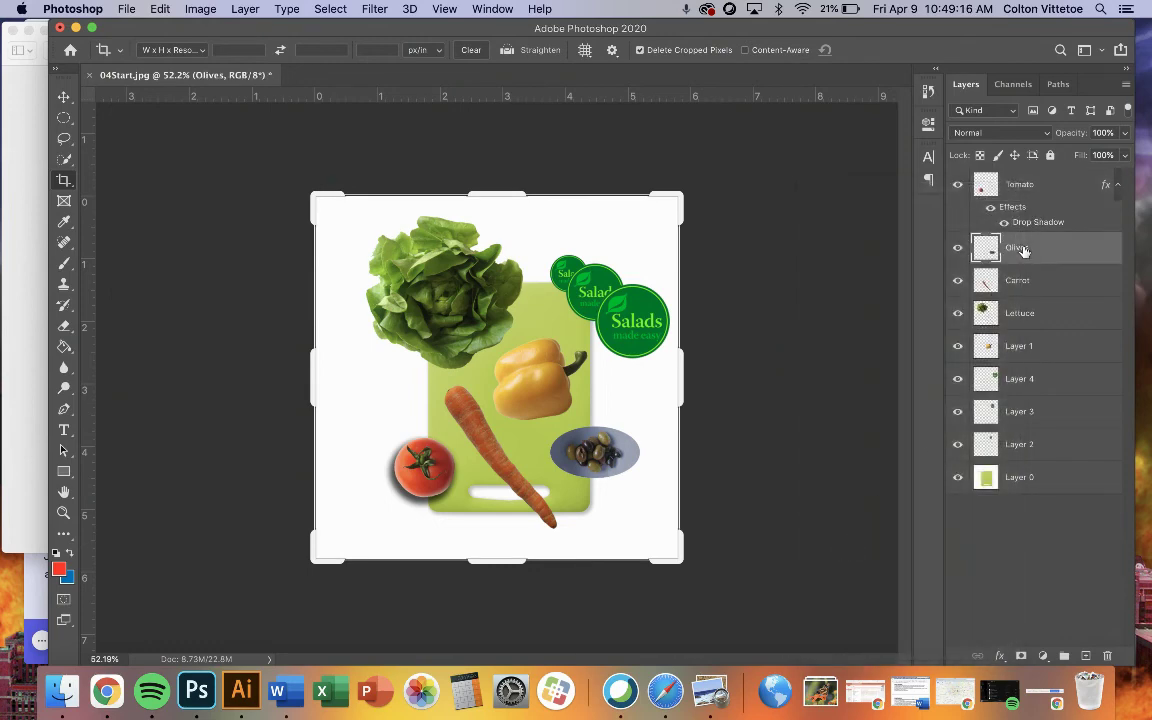
shift+click(1020, 444)
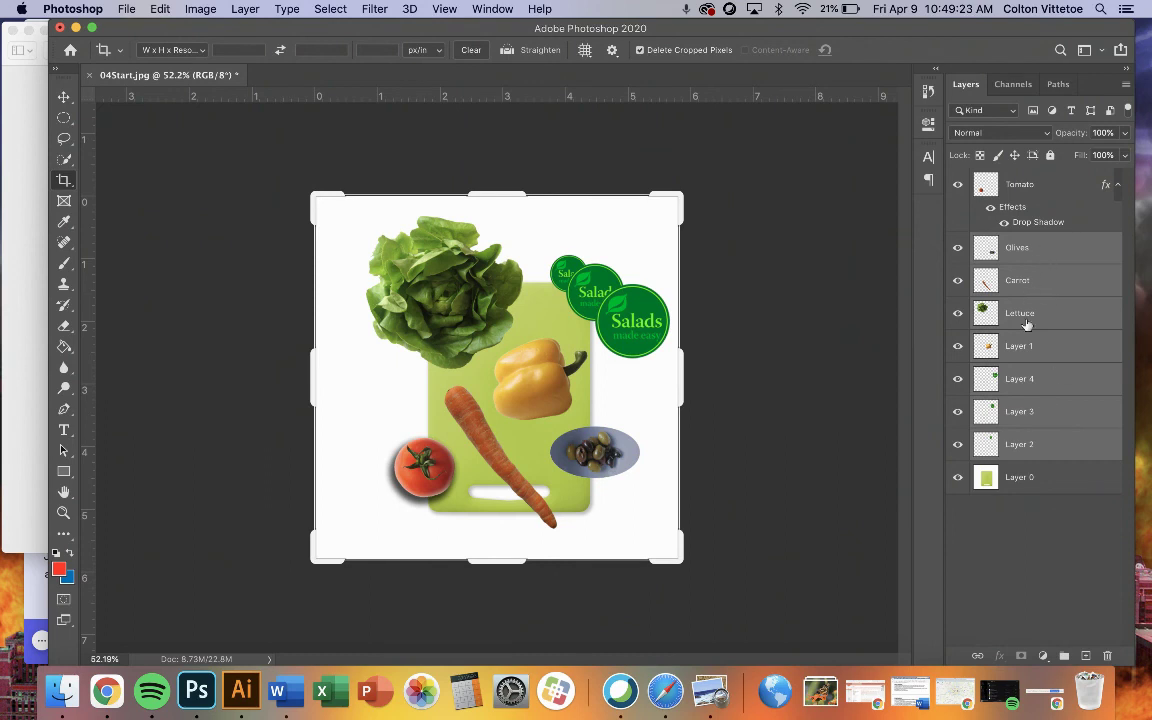
right_click(1021, 448)
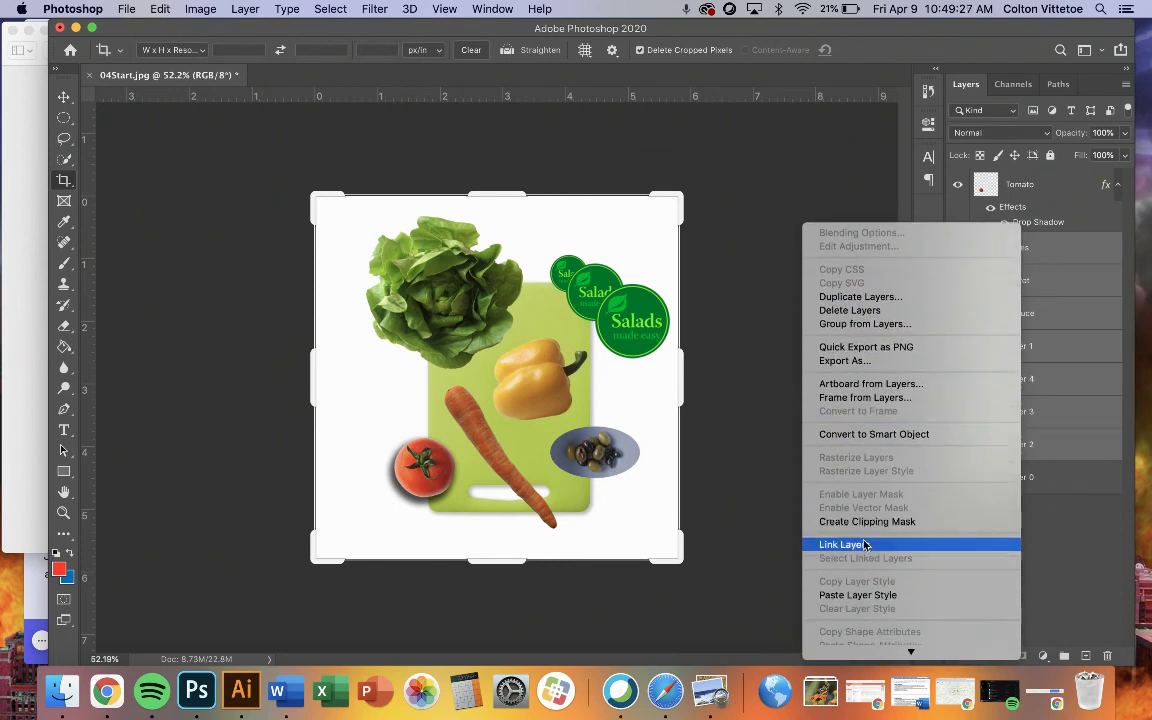
click(856, 595)
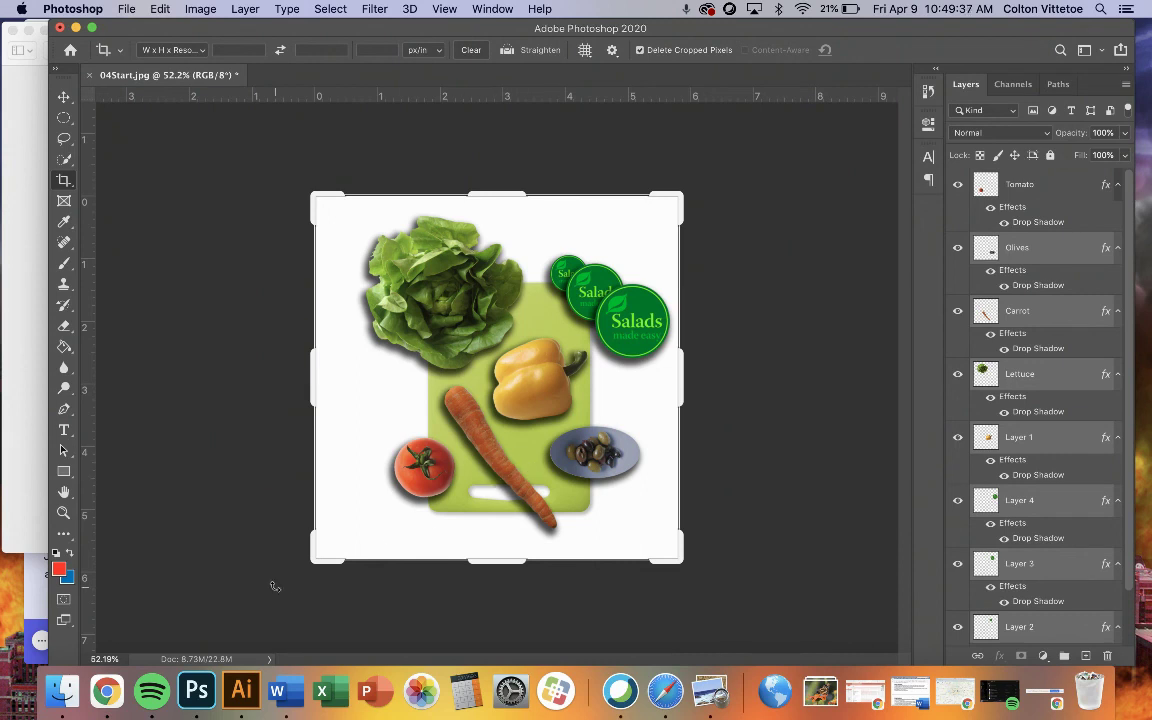
click(35, 545)
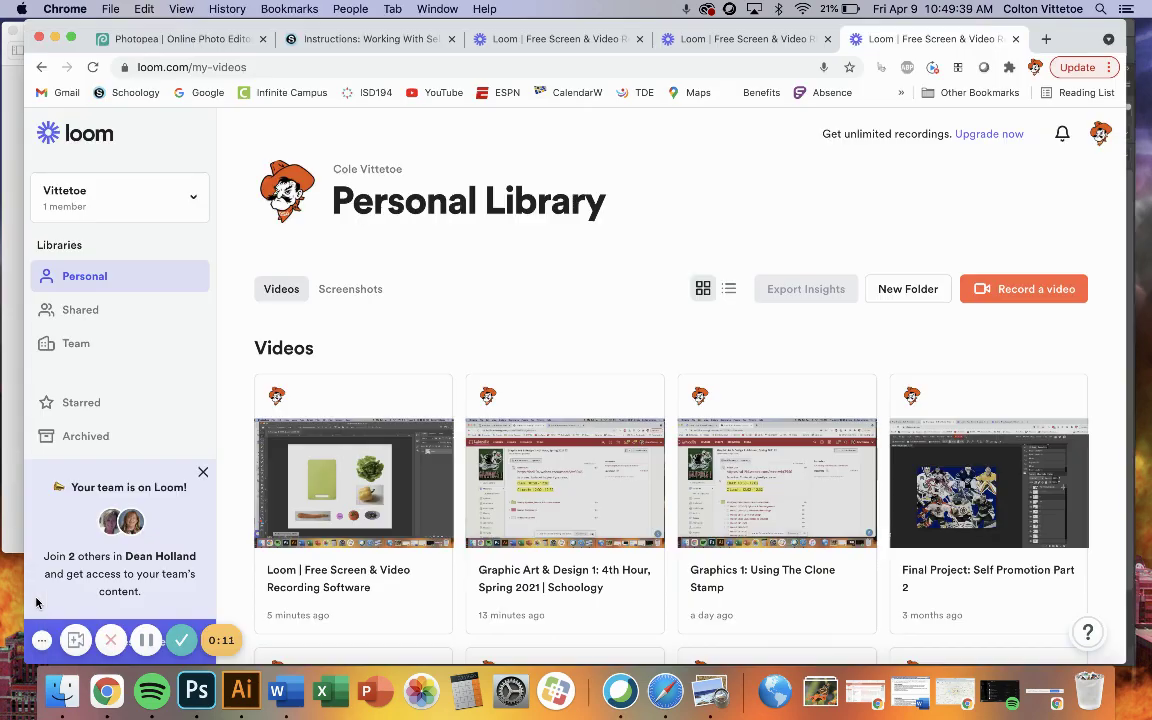